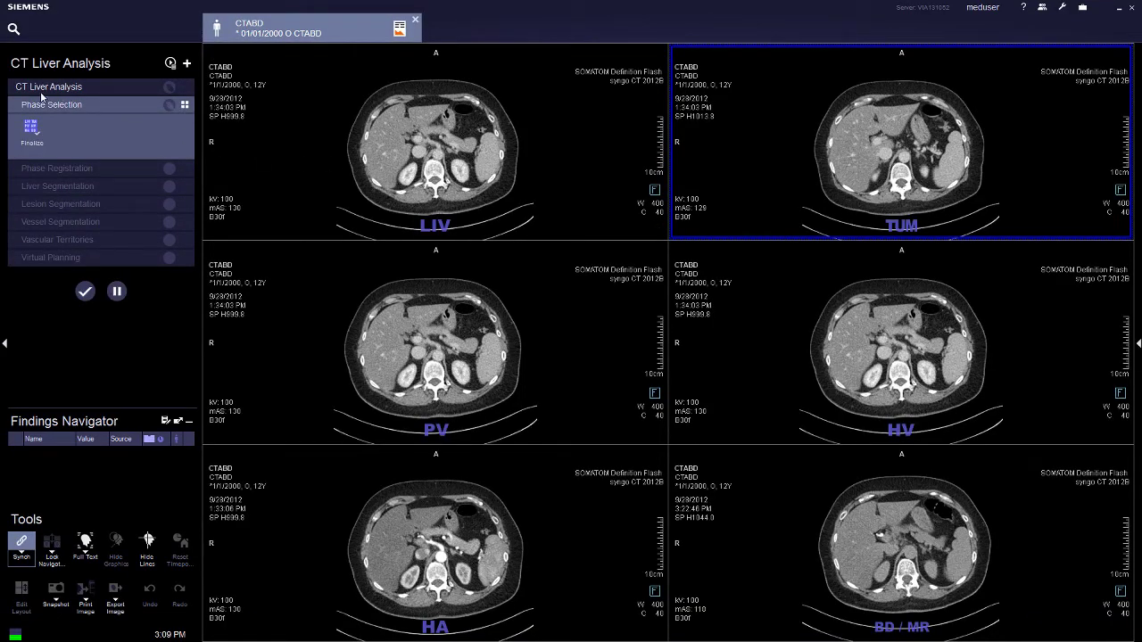
{"action": "left_click", "coordinate": [171, 63]}
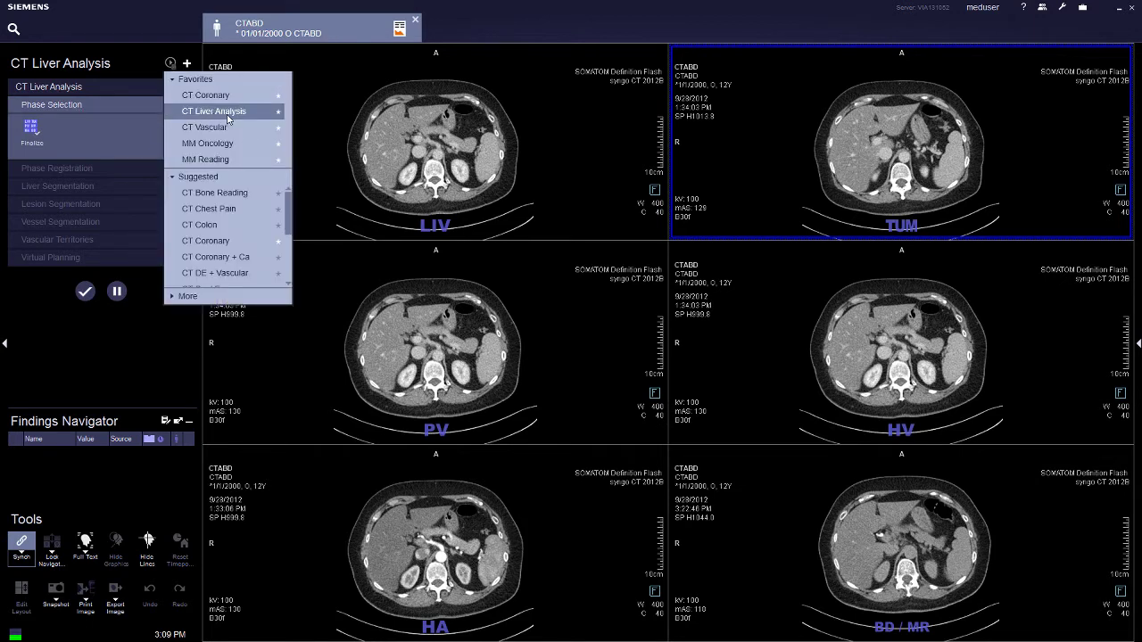
{"action": "left_click", "coordinate": [136, 62]}
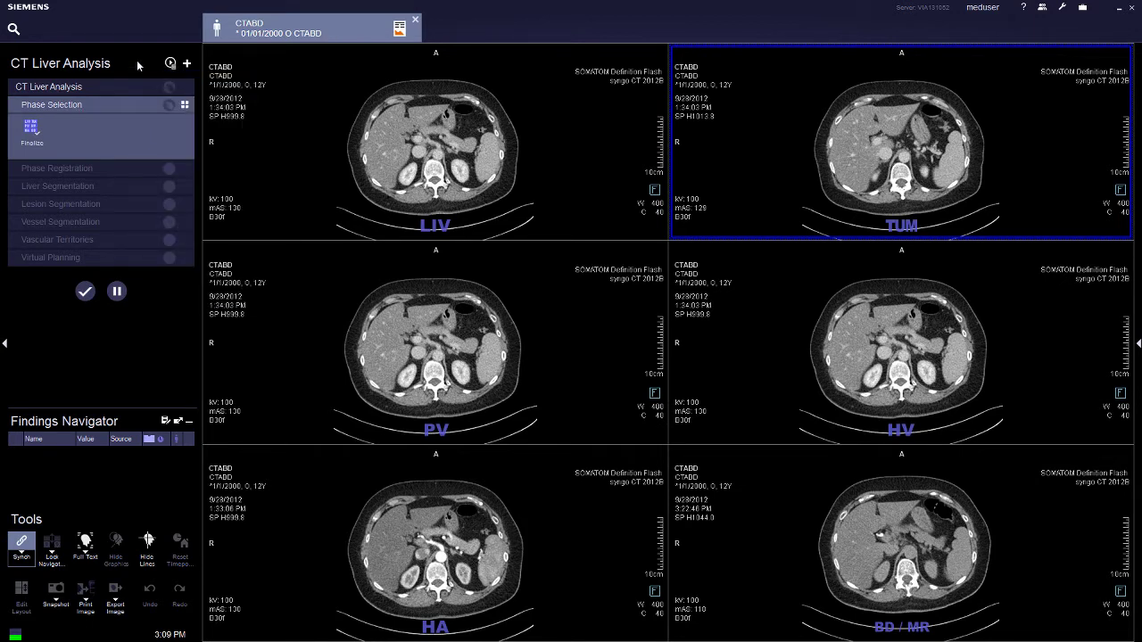
Examine the axial slices of the TUM and LIV phases to check their anatomical coverage
{"action": "scroll", "coordinate": [964, 198], "scroll_direction": "up", "scroll_amount": 10}
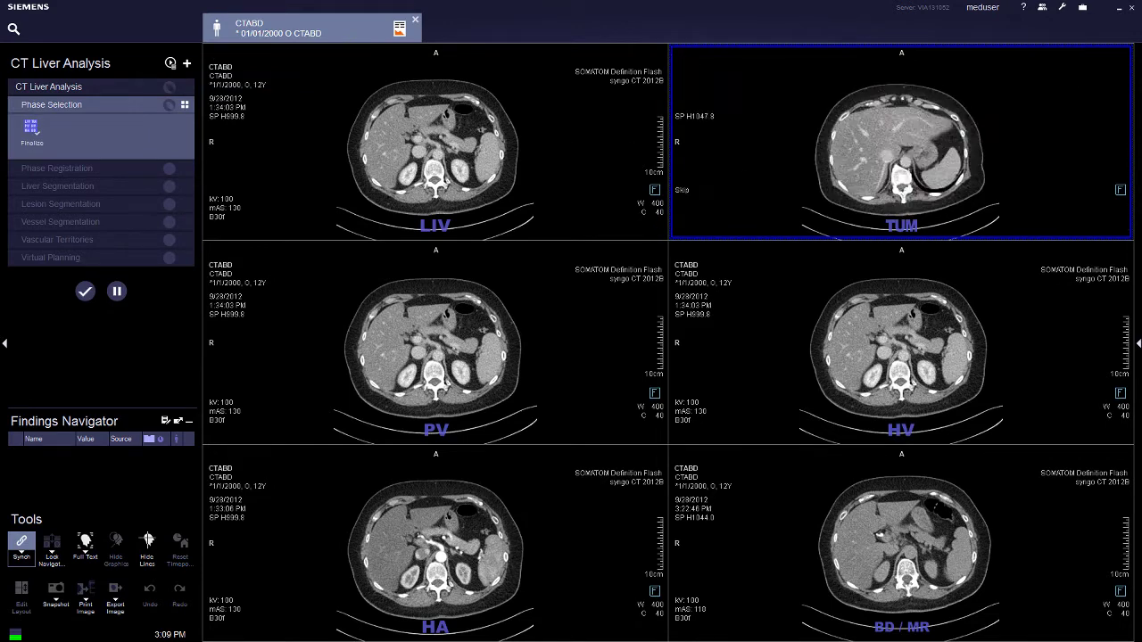
{"action": "scroll", "coordinate": [933, 202], "scroll_direction": "down", "scroll_amount": 7}
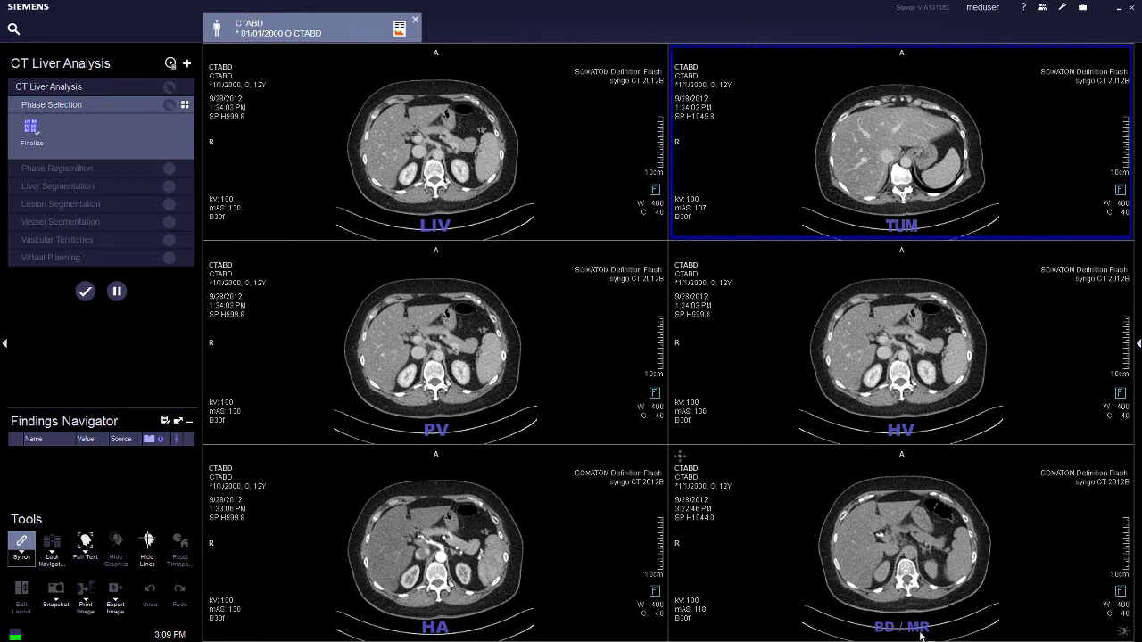
{"action": "mouse_move", "coordinate": [483, 158]}
{"action": "left_mouse_down"}
{"action": "mouse_move", "coordinate": [483, 109]}
{"action": "mouse_move", "coordinate": [483, 145]}
{"action": "left_mouse_up"}
{"action": "scroll", "coordinate": [489, 159], "scroll_direction": "up", "scroll_amount": 10}
{"action": "scroll", "coordinate": [489, 159], "scroll_direction": "down", "scroll_amount": 20}
{"action": "scroll", "coordinate": [489, 159], "scroll_direction": "up", "scroll_amount": 20}
{"action": "scroll", "coordinate": [435, 147], "scroll_direction": "down", "scroll_amount": 15}
{"action": "scroll", "coordinate": [435, 147], "scroll_direction": "up", "scroll_amount": 20}
{"action": "scroll", "coordinate": [435, 147], "scroll_direction": "down", "scroll_amount": 15}
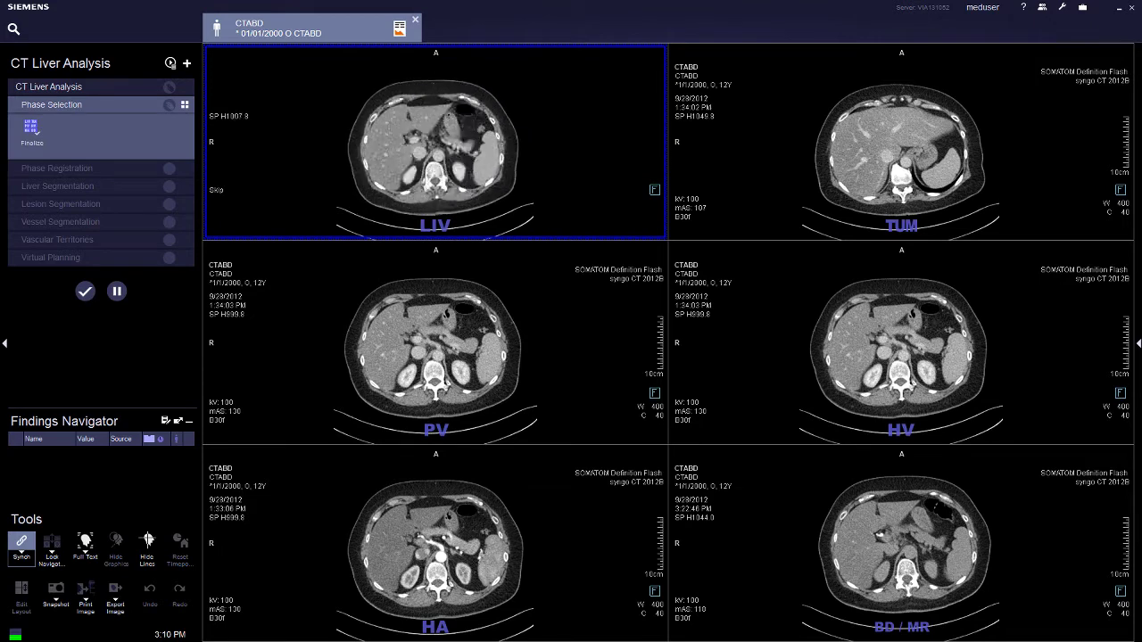
{"action": "scroll", "coordinate": [490, 157], "scroll_direction": "down", "scroll_amount": 5}
{"action": "left_click", "coordinate": [932, 180]}
{"action": "scroll", "coordinate": [932, 180], "scroll_direction": "up", "scroll_amount": 7}
{"action": "scroll", "coordinate": [932, 180], "scroll_direction": "down", "scroll_amount": 12}
{"action": "scroll", "coordinate": [901, 147], "scroll_direction": "up", "scroll_amount": 9}
{"action": "scroll", "coordinate": [901, 147], "scroll_direction": "down", "scroll_amount": 8}
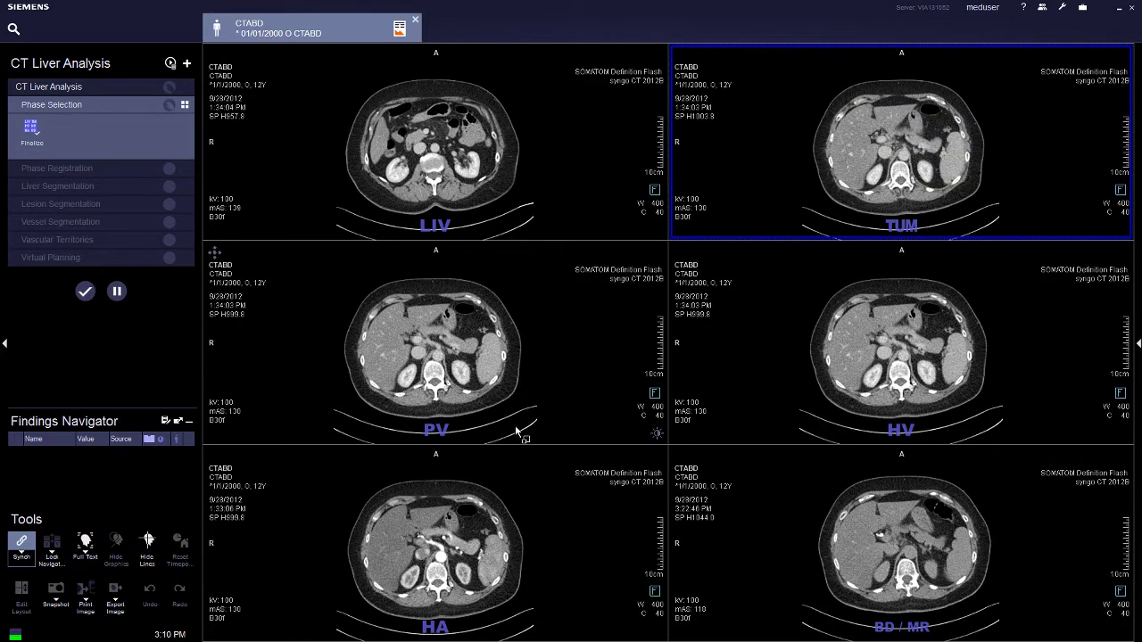
Examine the axial slices of the PV, HV, HA and BD/MR phases to check the contrast phase assigned to each
{"action": "scroll", "coordinate": [511, 381], "scroll_direction": "up", "scroll_amount": 10}
{"action": "scroll", "coordinate": [510, 382], "scroll_direction": "down", "scroll_amount": 6}
{"action": "scroll", "coordinate": [435, 344], "scroll_direction": "down", "scroll_amount": 4}
{"action": "scroll", "coordinate": [435, 344], "scroll_direction": "down", "scroll_amount": 5}
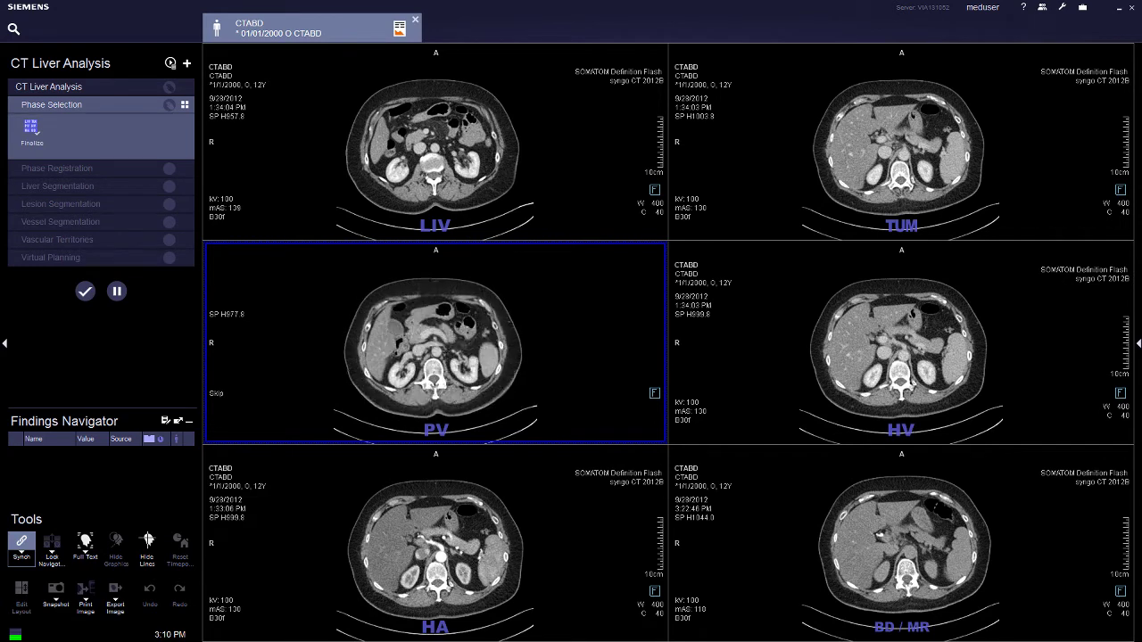
{"action": "scroll", "coordinate": [982, 371], "scroll_direction": "up", "scroll_amount": 8}
{"action": "scroll", "coordinate": [982, 371], "scroll_direction": "down", "scroll_amount": 9}
{"action": "scroll", "coordinate": [475, 585], "scroll_direction": "up", "scroll_amount": 16}
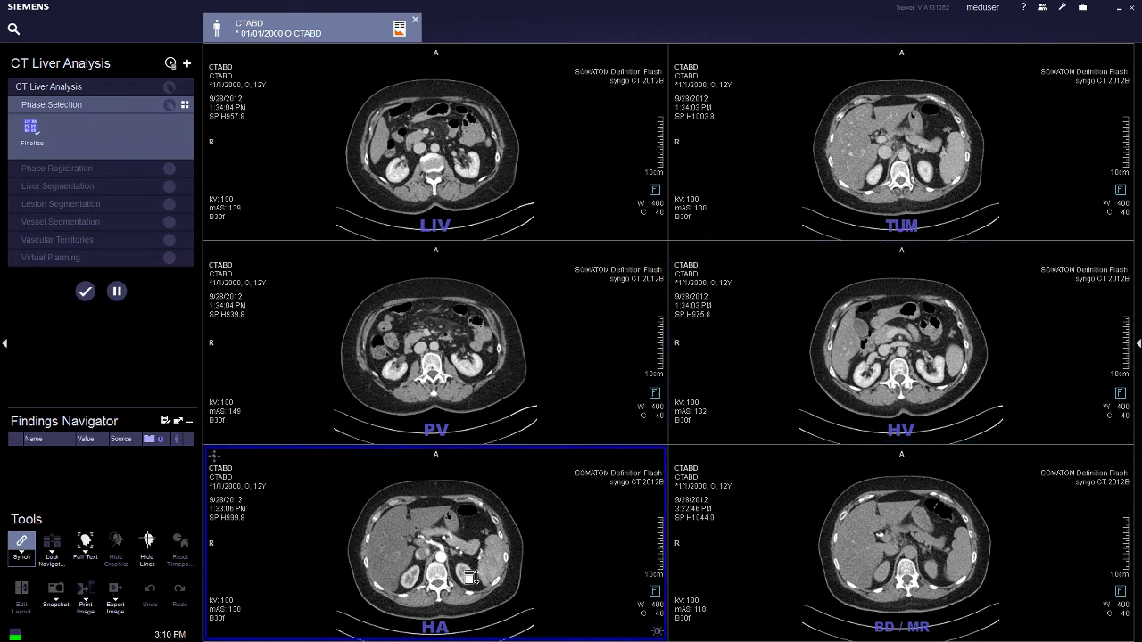
{"action": "scroll", "coordinate": [476, 586], "scroll_direction": "down", "scroll_amount": 4}
{"action": "scroll", "coordinate": [435, 545], "scroll_direction": "down", "scroll_amount": 12}
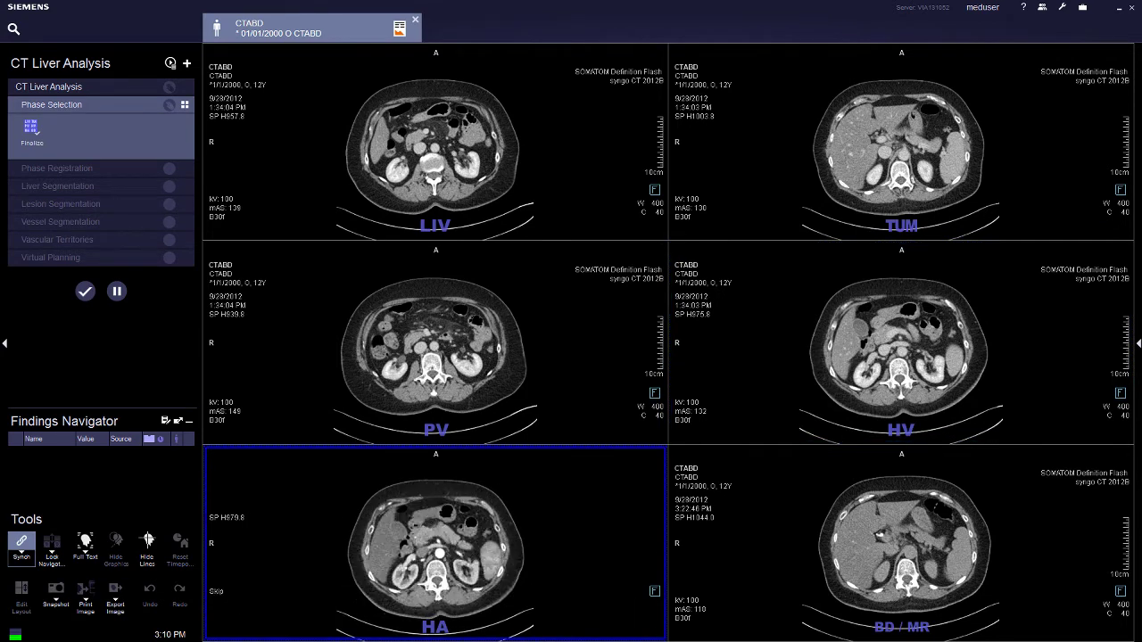
{"action": "scroll", "coordinate": [475, 585], "scroll_direction": "up", "scroll_amount": 8}
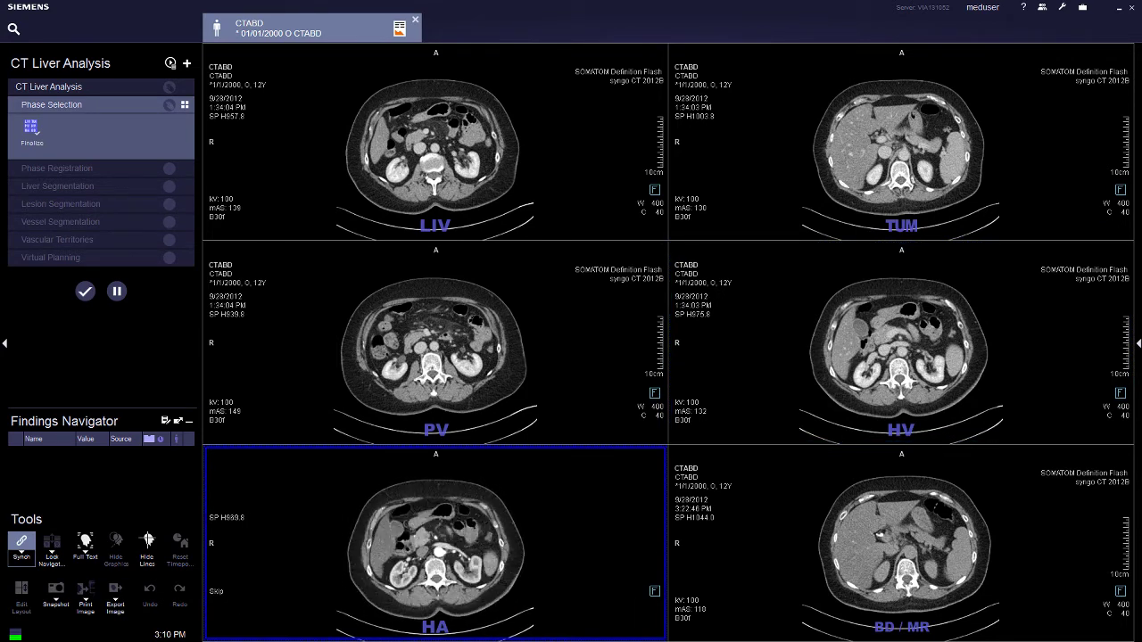
{"action": "scroll", "coordinate": [967, 580], "scroll_direction": "up", "scroll_amount": 8}
{"action": "scroll", "coordinate": [902, 544], "scroll_direction": "up", "scroll_amount": 3}
{"action": "scroll", "coordinate": [901, 545], "scroll_direction": "down", "scroll_amount": 14}
{"action": "scroll", "coordinate": [902, 544], "scroll_direction": "down", "scroll_amount": 10}
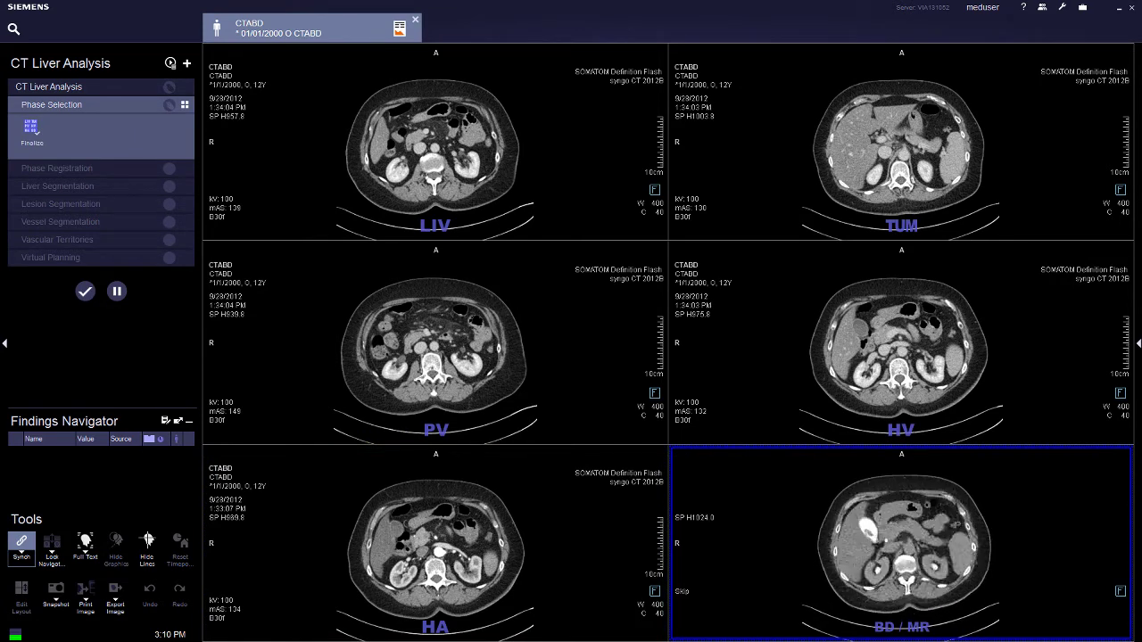
{"action": "scroll", "coordinate": [901, 545], "scroll_direction": "up", "scroll_amount": 10}
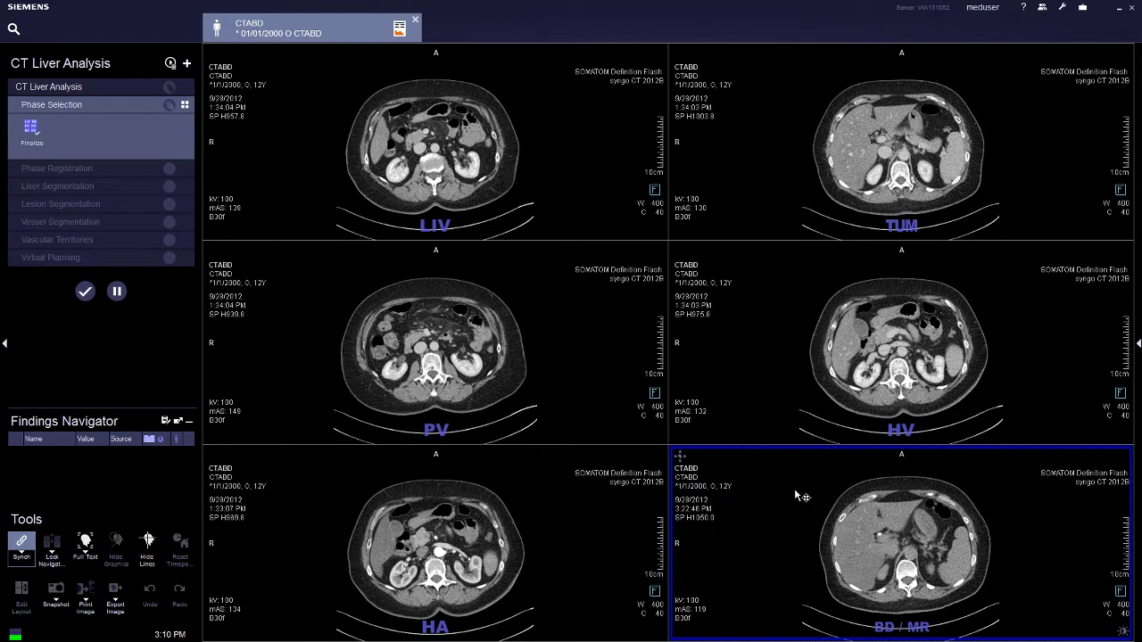
Unlink the series from the BD/MR phase and finalize the phase selection
{"action": "left_click", "coordinate": [682, 458]}
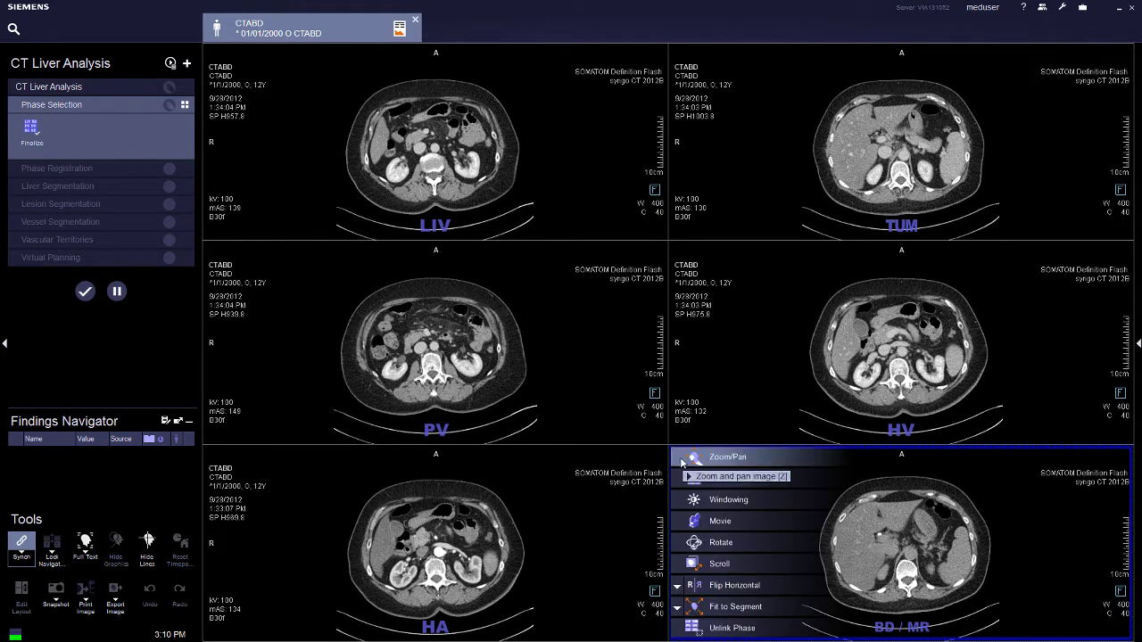
{"action": "left_click", "coordinate": [703, 629]}
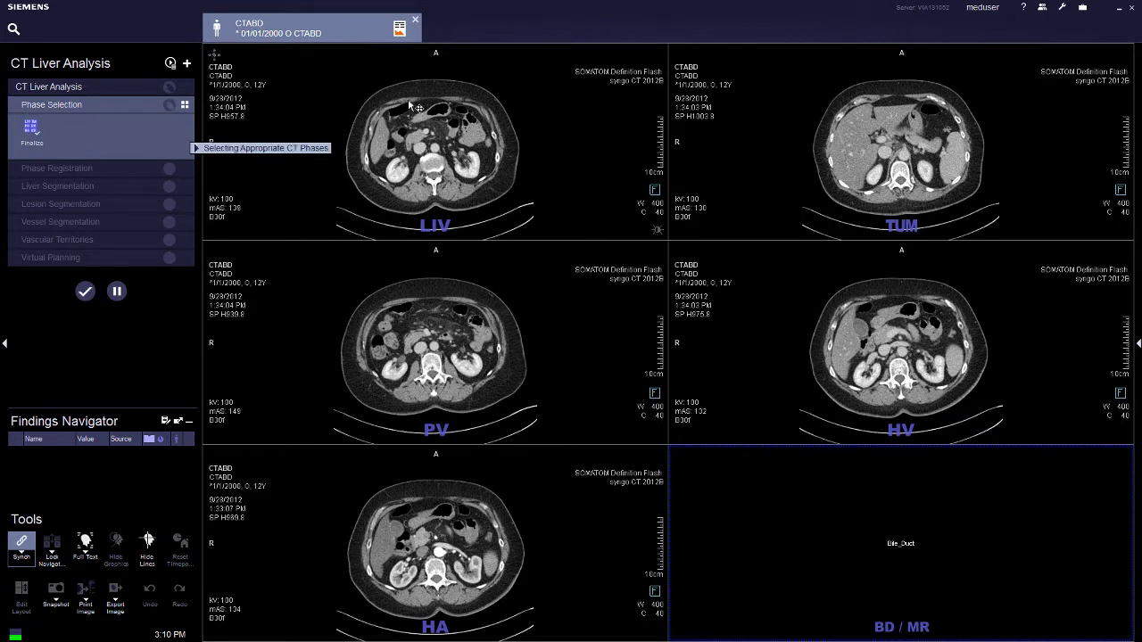
{"action": "left_click", "coordinate": [36, 129]}
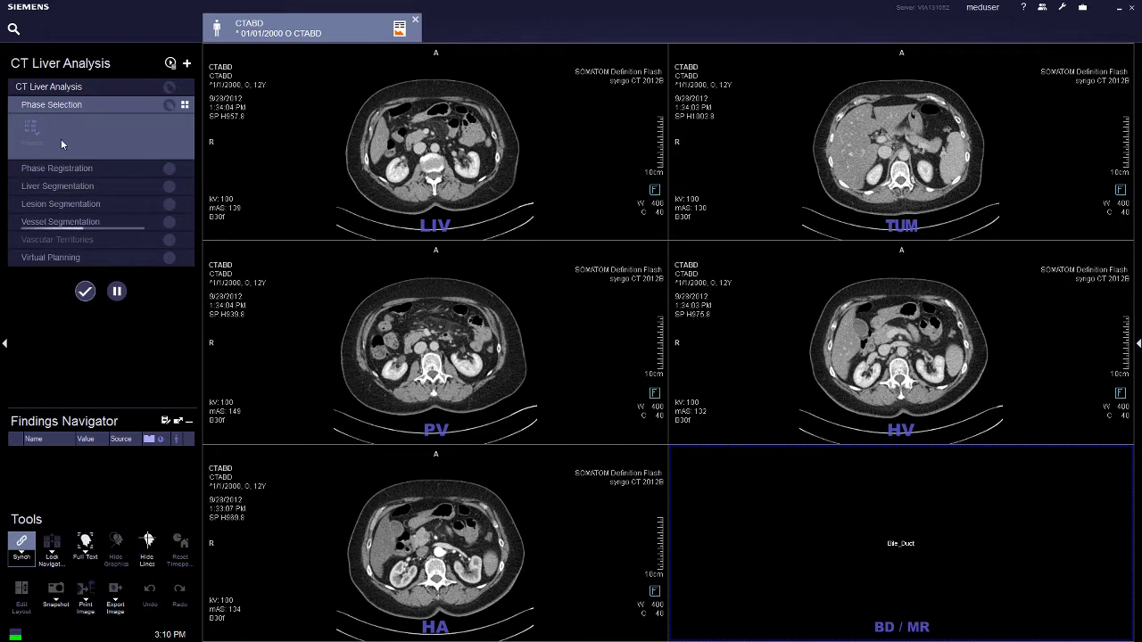
Open the phase registration for LIV, TUM, PV, HV on HA and recentre the views on the upper liver in the coronal image
{"action": "left_click", "coordinate": [56, 170]}
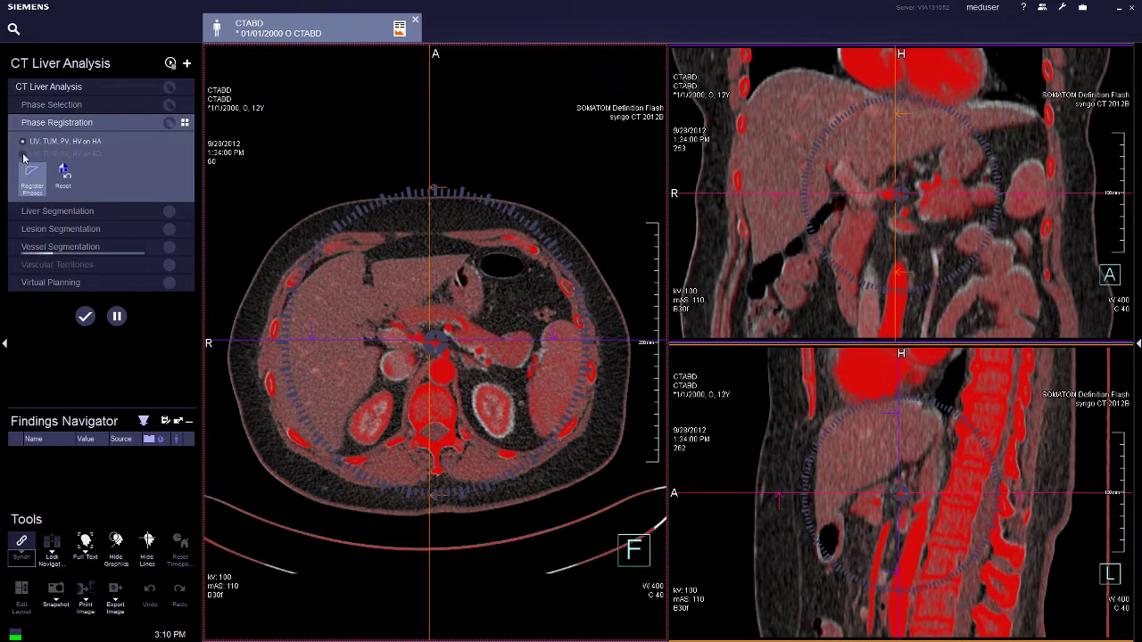
{"action": "left_click", "coordinate": [32, 177]}
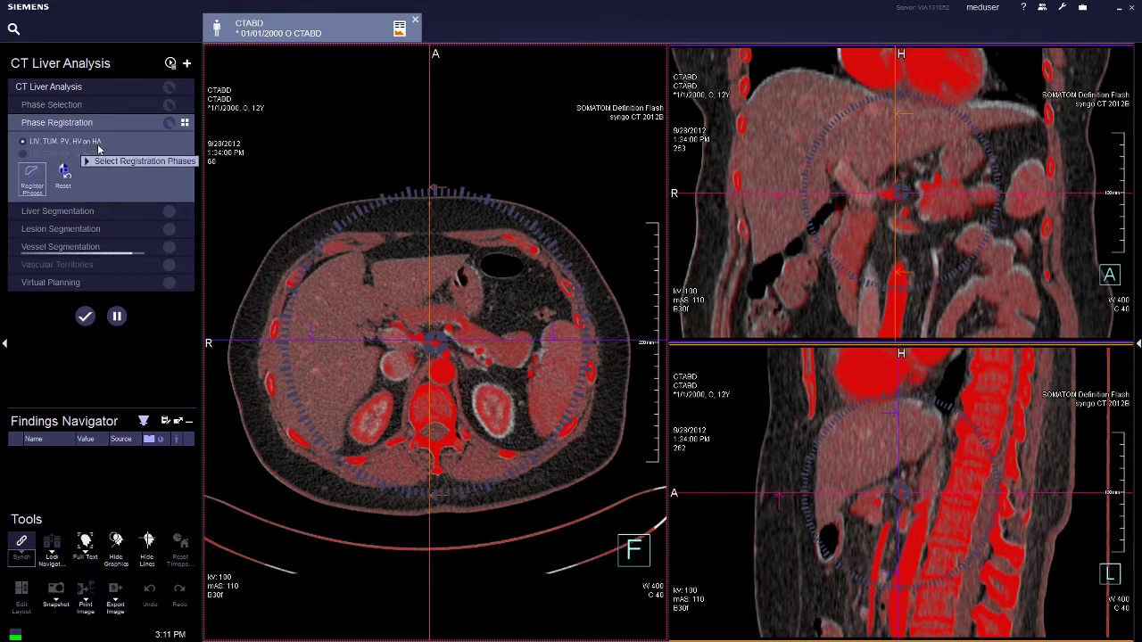
{"action": "left_click", "coordinate": [935, 146]}
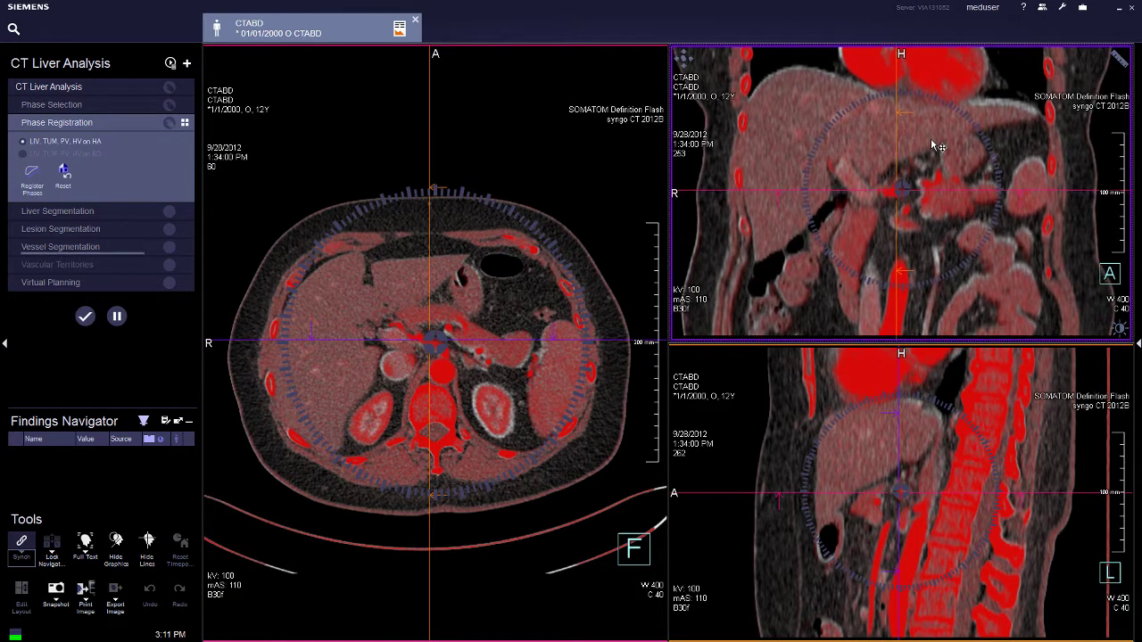
{"action": "left_click", "coordinate": [935, 146]}
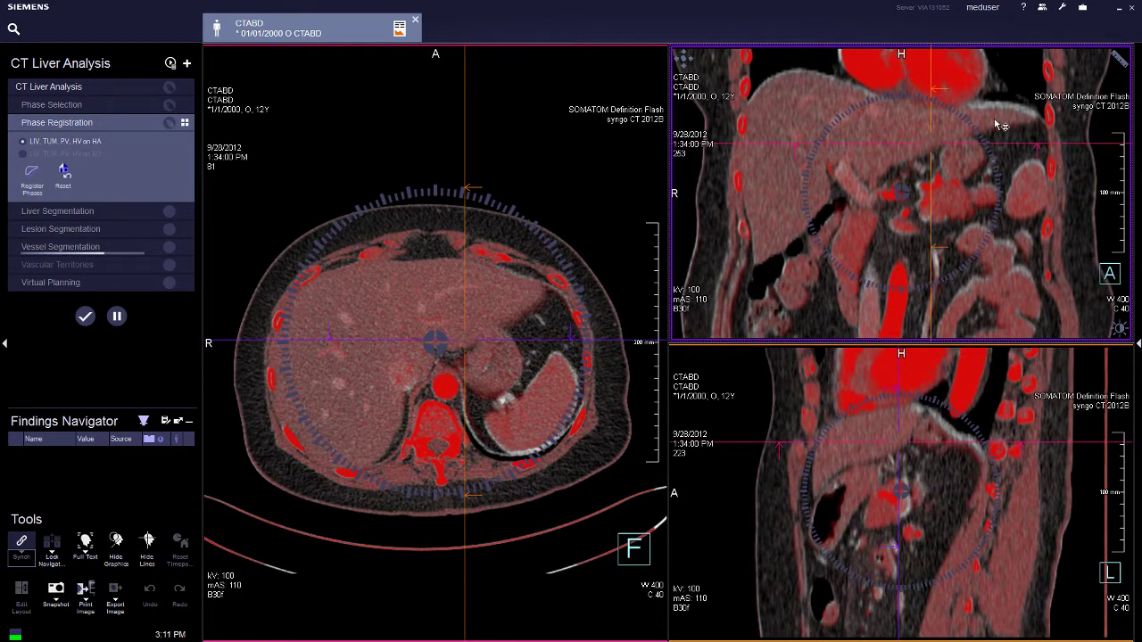
Manually nudge the overlaid phase in the coronal view and check the alignment down through the axial slices
{"action": "left_click_drag", "start_coordinate": [1001, 123], "coordinate": [1001, 118]}
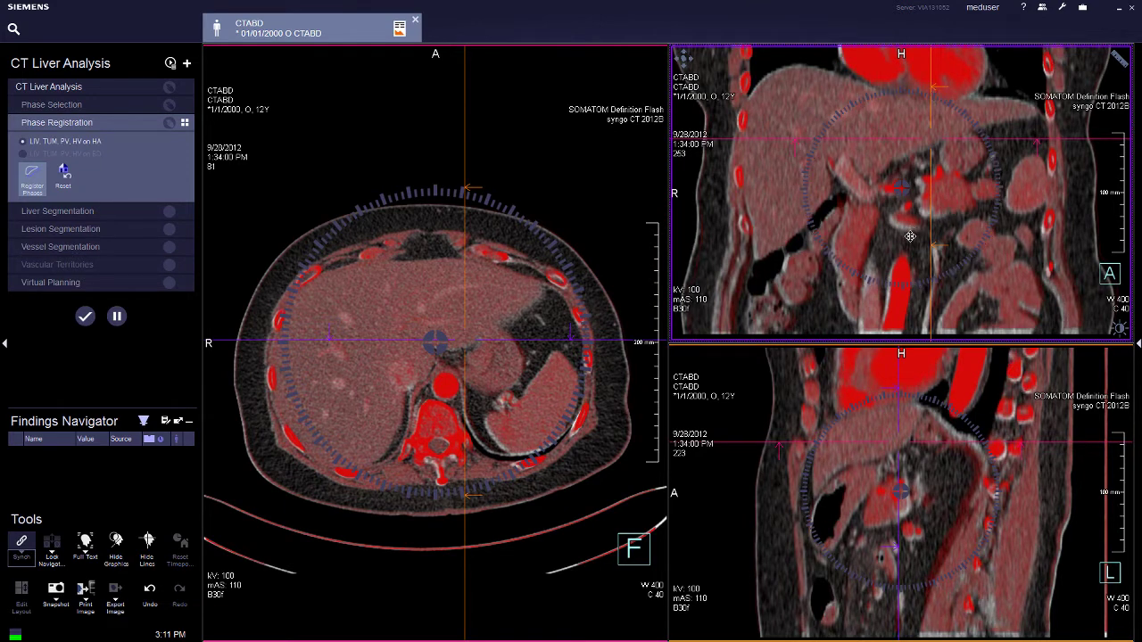
{"action": "left_click_drag", "start_coordinate": [998, 179], "coordinate": [997, 178]}
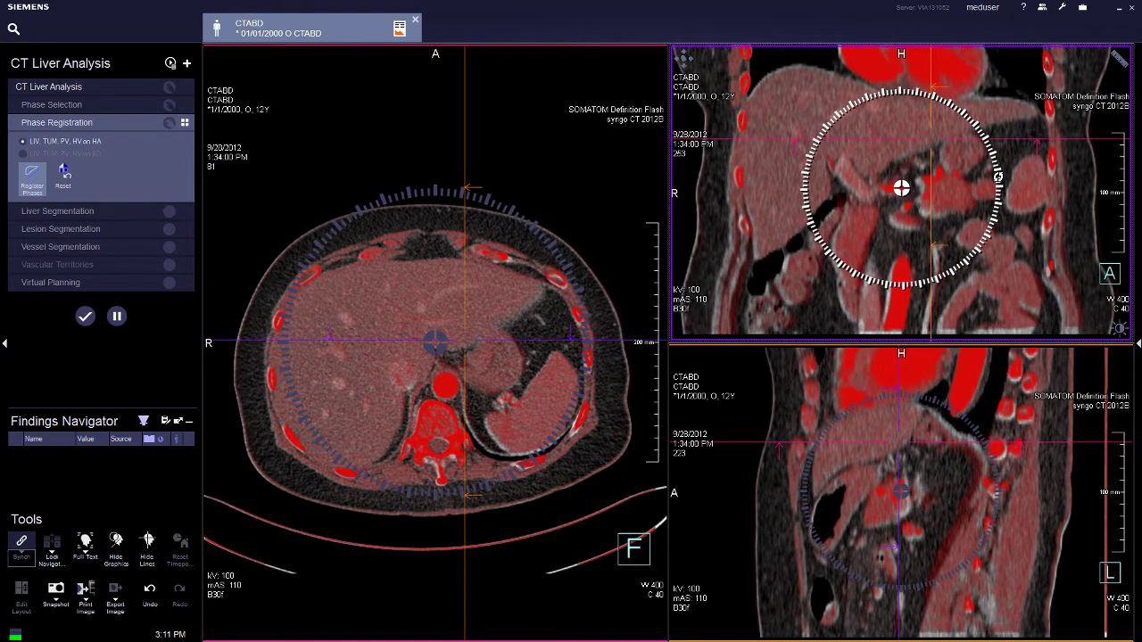
{"action": "left_click_drag", "start_coordinate": [527, 323], "coordinate": [522, 473]}
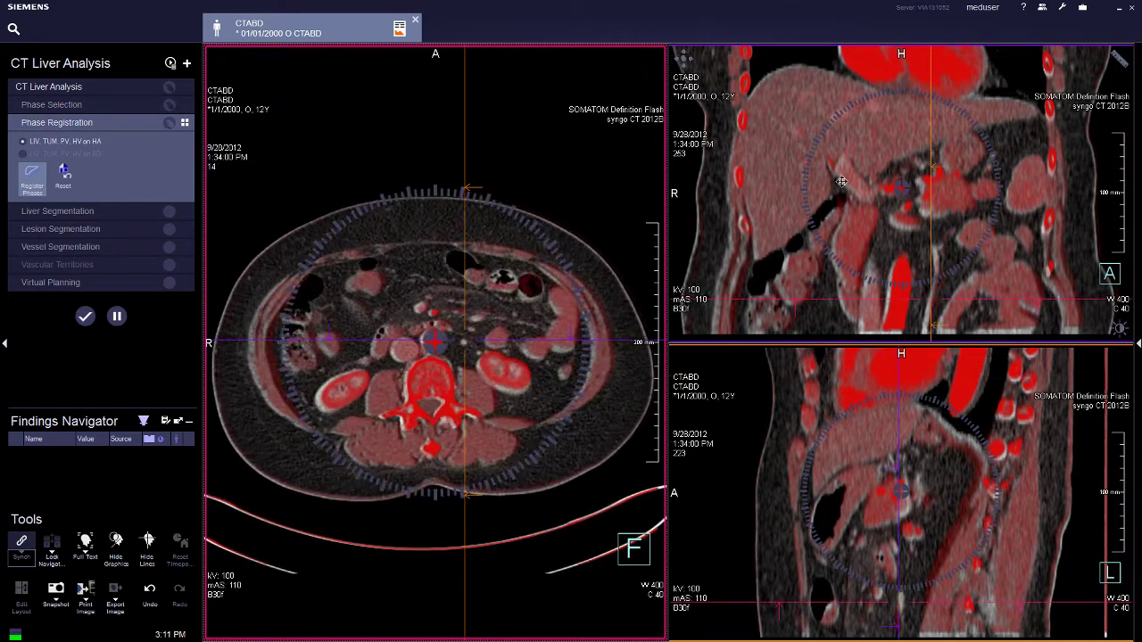
{"action": "left_click", "coordinate": [848, 144]}
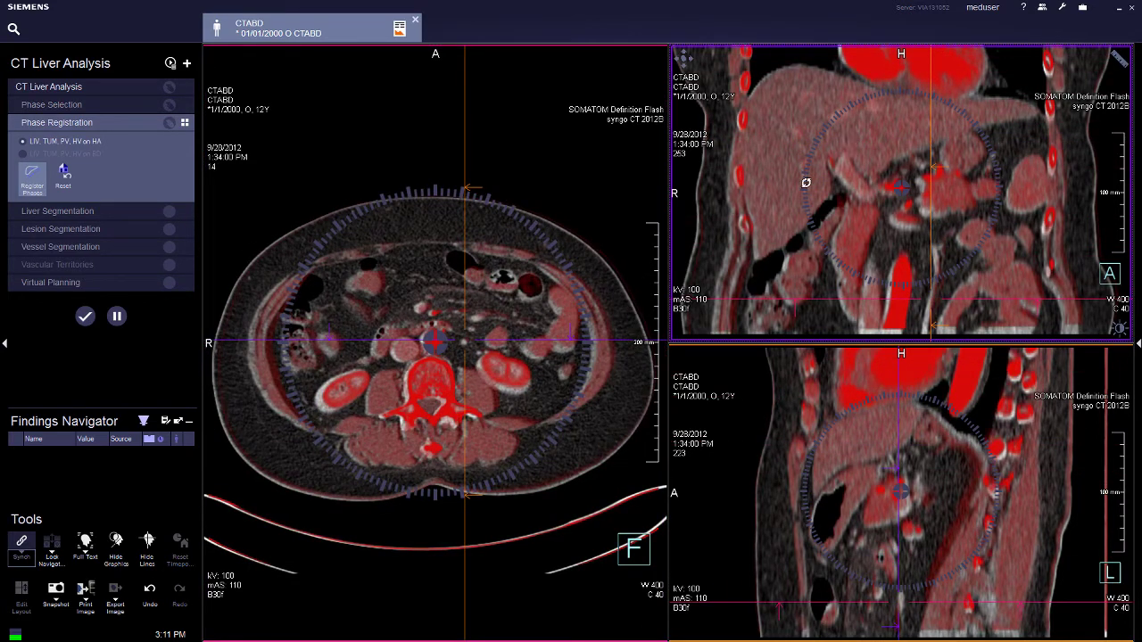
Open the liver segmentation and review the automatic liver contour through the axial slices
{"action": "left_click", "coordinate": [37, 211]}
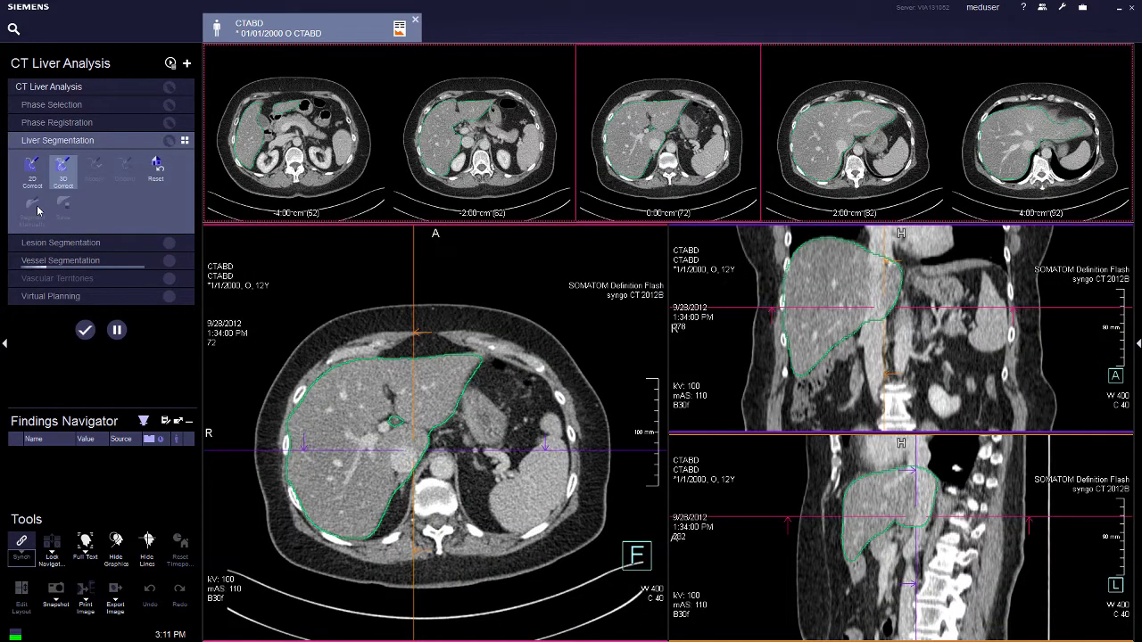
{"action": "left_click_drag", "start_coordinate": [507, 391], "coordinate": [523, 483]}
{"action": "scroll", "coordinate": [523, 483], "scroll_direction": "up", "scroll_amount": 20}
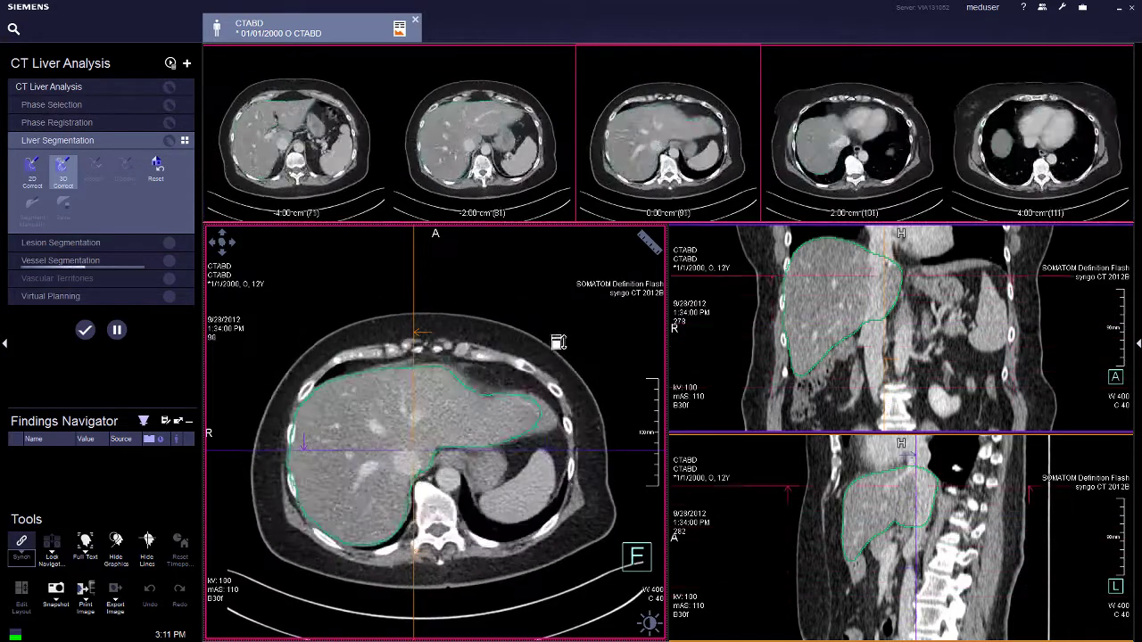
{"action": "left_click_drag", "start_coordinate": [565, 323], "coordinate": [578, 382]}
{"action": "scroll", "coordinate": [578, 383], "scroll_direction": "down", "scroll_amount": 16}
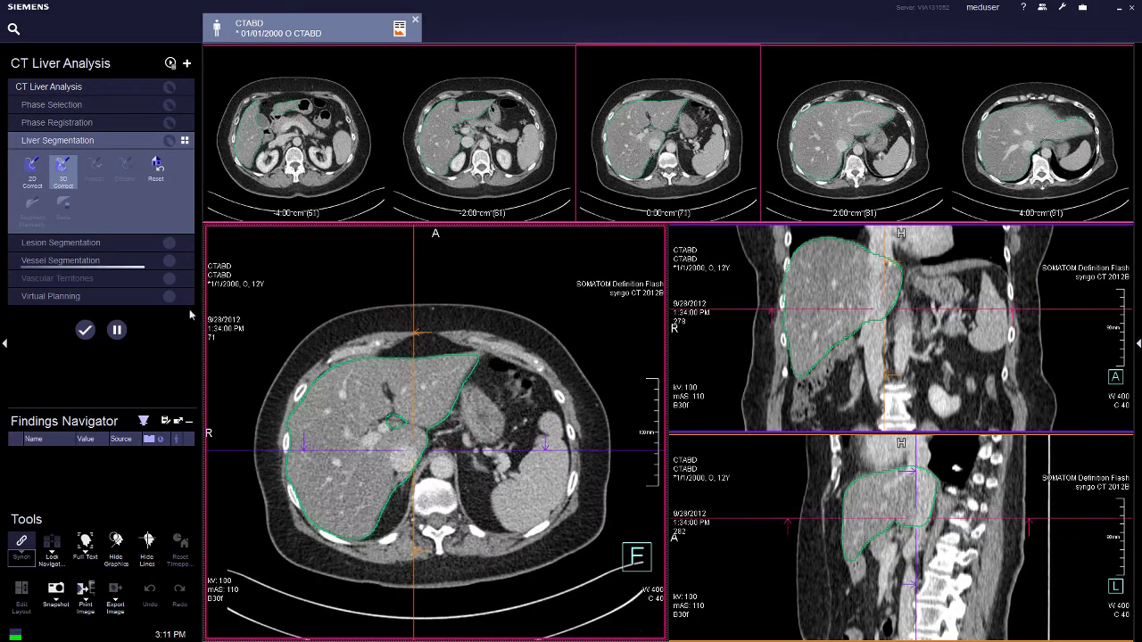
Open the lesion segmentation and look through the axial liver slices for lesions
{"action": "left_click", "coordinate": [49, 243]}
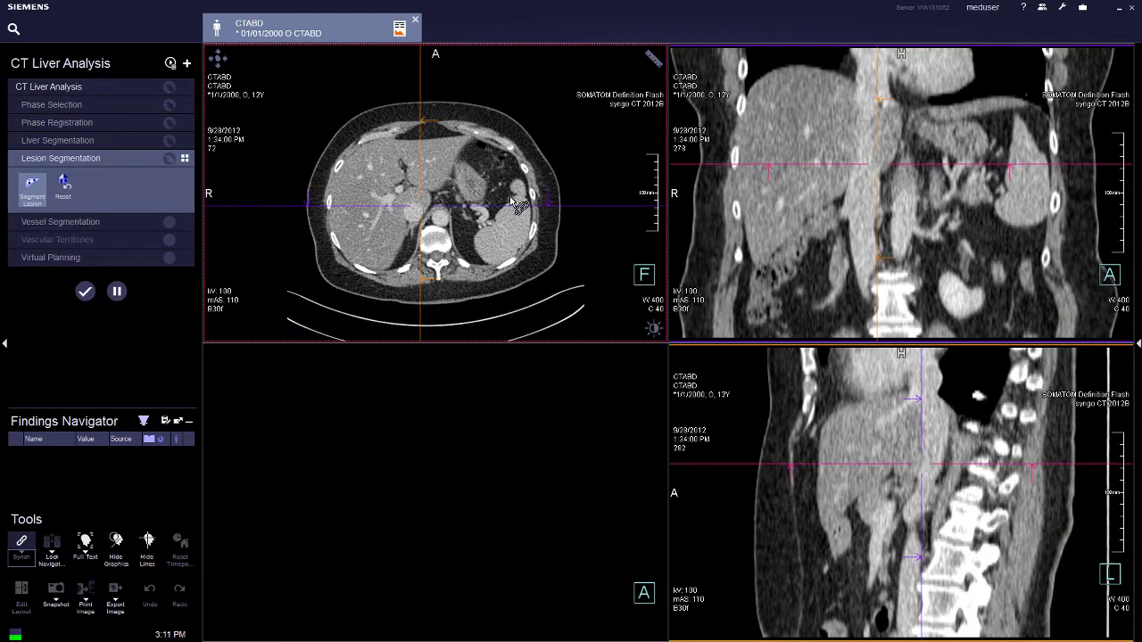
{"action": "scroll", "coordinate": [511, 198], "scroll_direction": "up", "scroll_amount": 4}
{"action": "scroll", "coordinate": [510, 210], "scroll_direction": "down", "scroll_amount": 8}
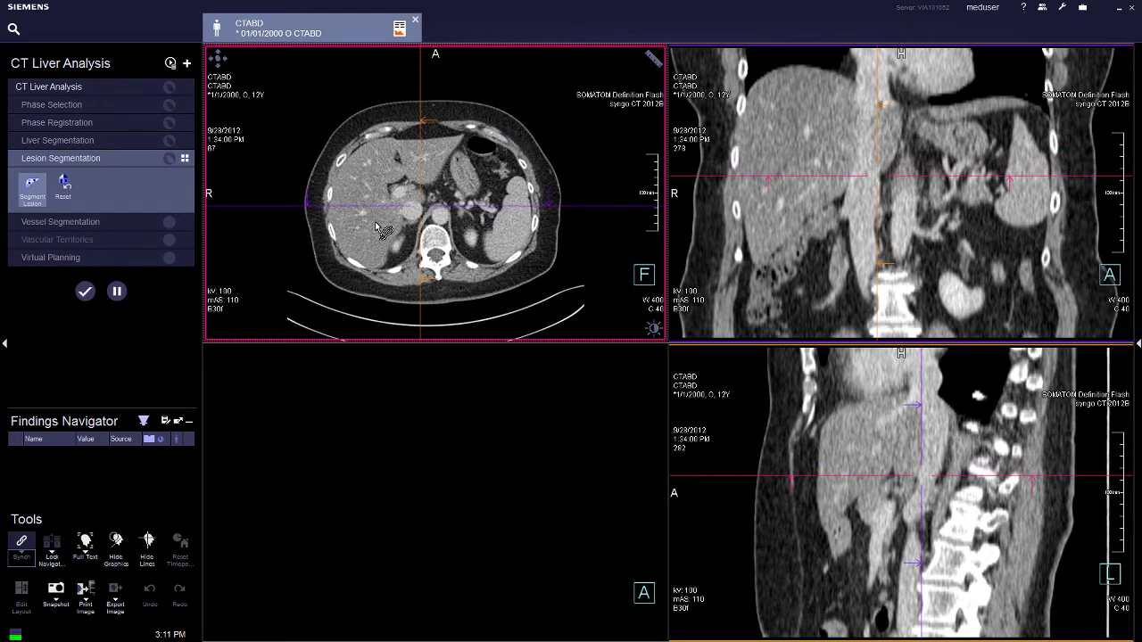
{"action": "left_click_drag", "start_coordinate": [371, 208], "coordinate": [421, 165]}
Open the vessel segmentation for HV, PV and hide the reference lines in the views
{"action": "left_click", "coordinate": [67, 223]}
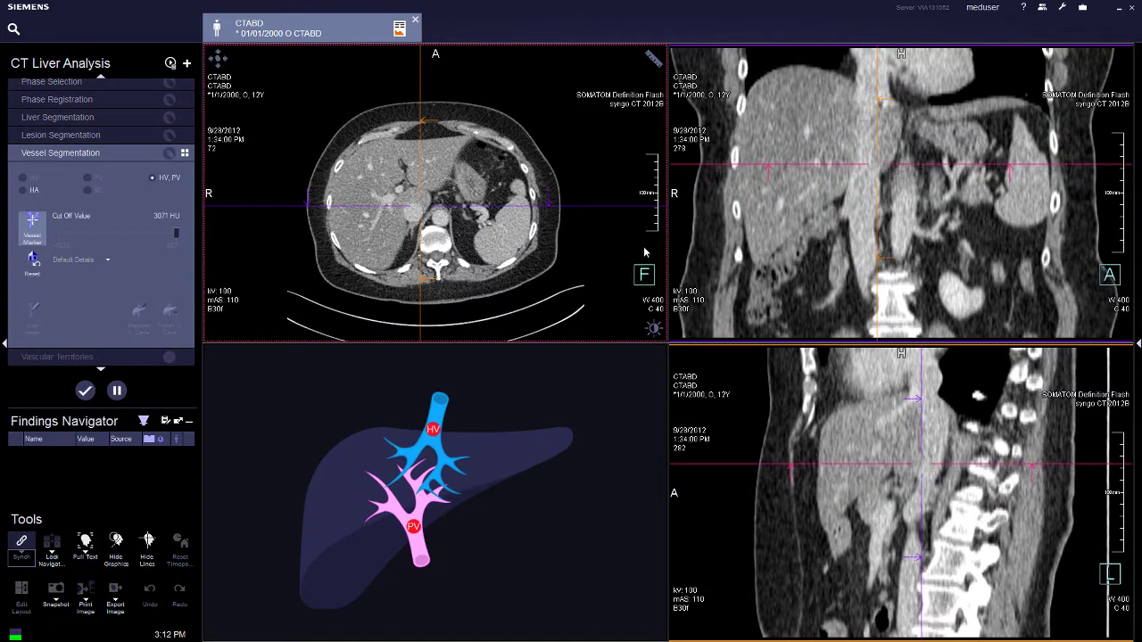
{"action": "left_click", "coordinate": [148, 546]}
Place vessel markers on the hepatic vein in axial slice 98 and on the portal vein in axial slice 65
{"action": "left_click_drag", "start_coordinate": [514, 206], "coordinate": [522, 132]}
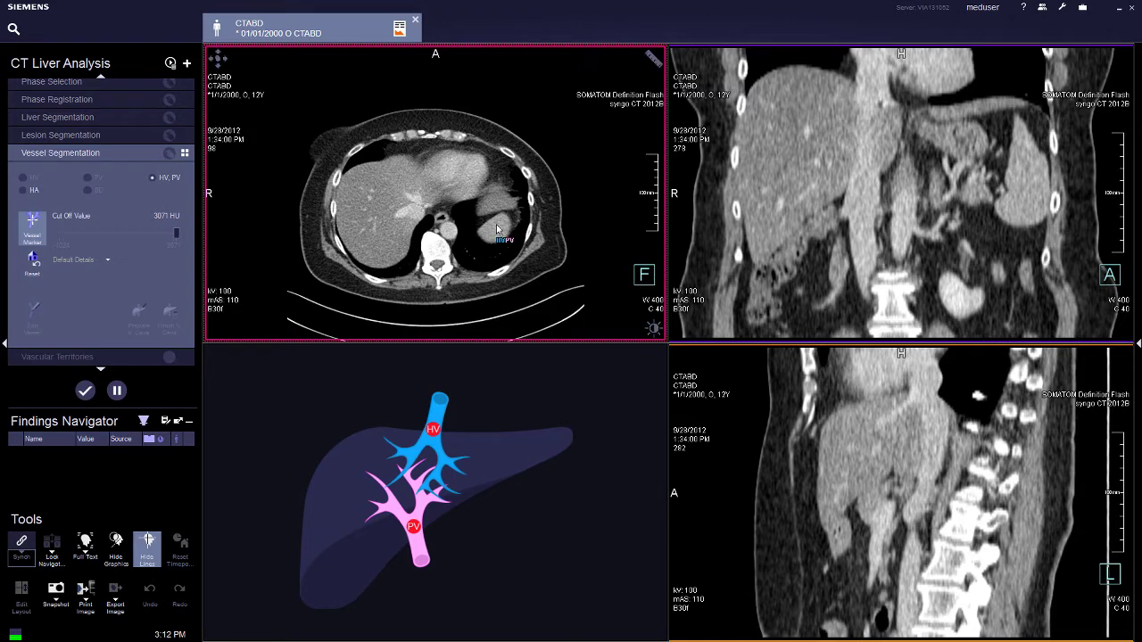
{"action": "mouse_move", "coordinate": [492, 224]}
{"action": "left_mouse_down"}
{"action": "mouse_move", "coordinate": [487, 192]}
{"action": "mouse_move", "coordinate": [487, 221]}
{"action": "mouse_move", "coordinate": [490, 211]}
{"action": "left_mouse_up"}
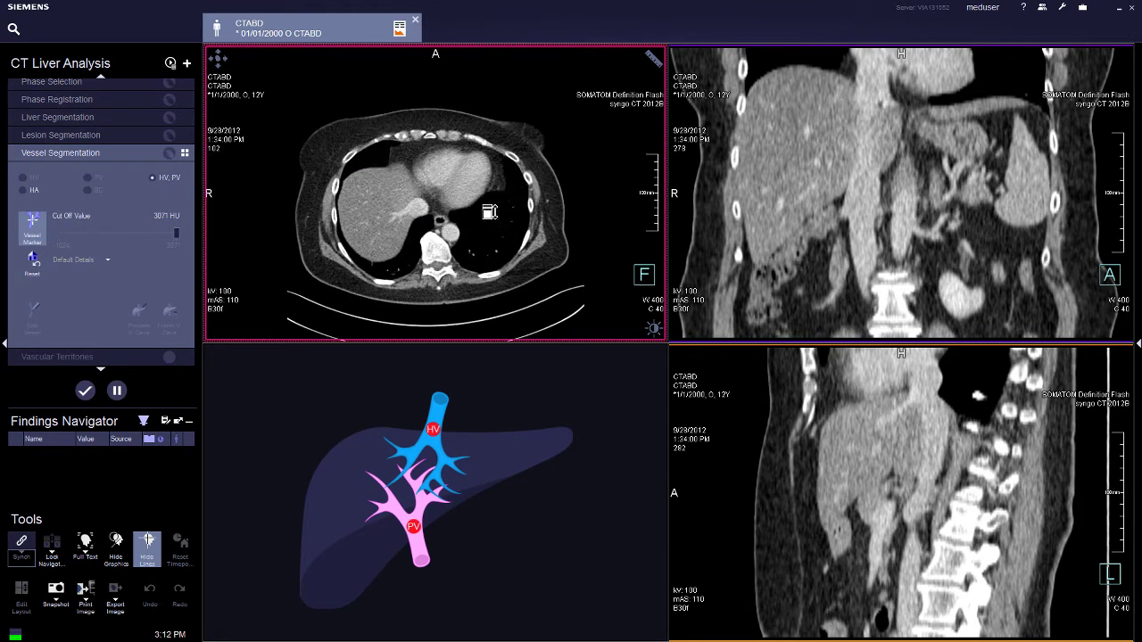
{"action": "scroll", "coordinate": [433, 212], "scroll_direction": "down", "scroll_amount": 4}
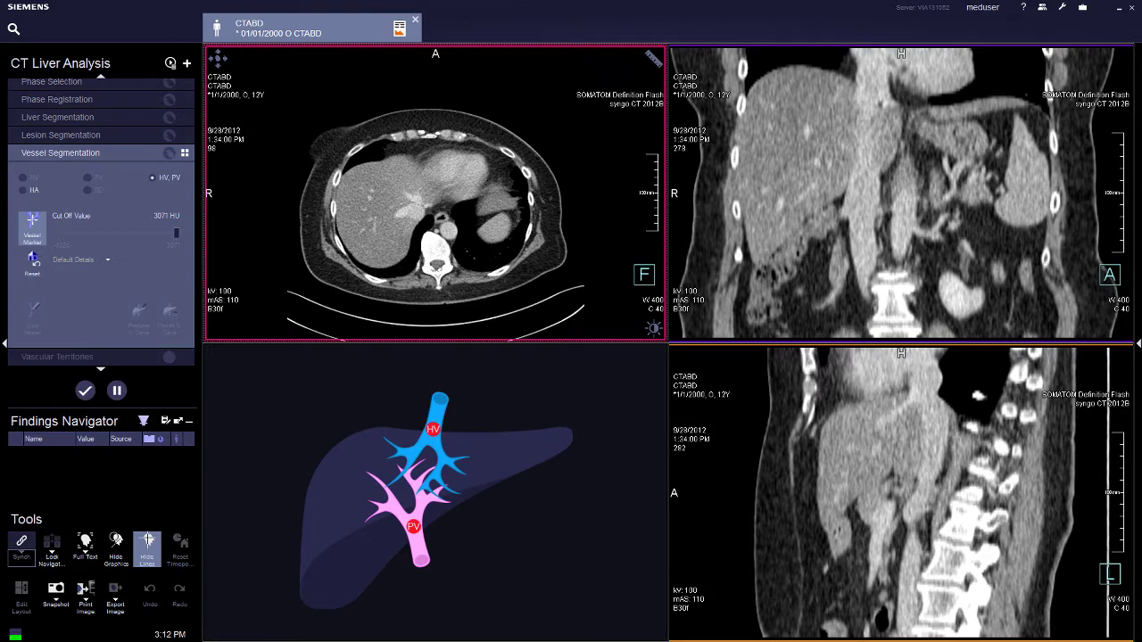
{"action": "left_click", "coordinate": [417, 200]}
{"action": "scroll", "coordinate": [434, 192], "scroll_direction": "down", "scroll_amount": 13}
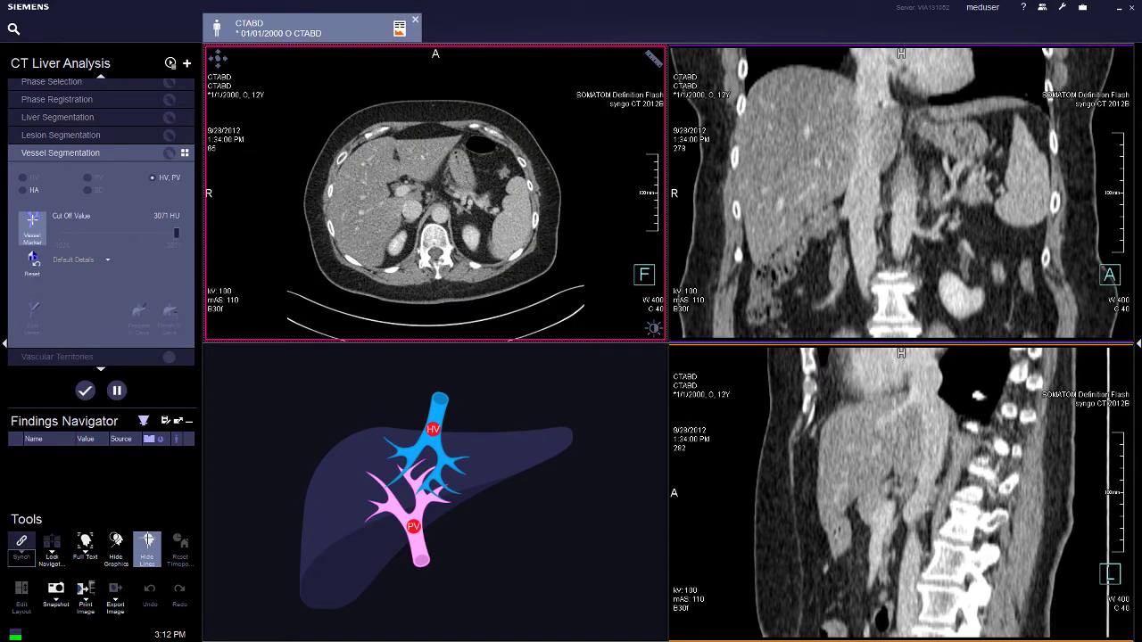
{"action": "left_click", "coordinate": [402, 190]}
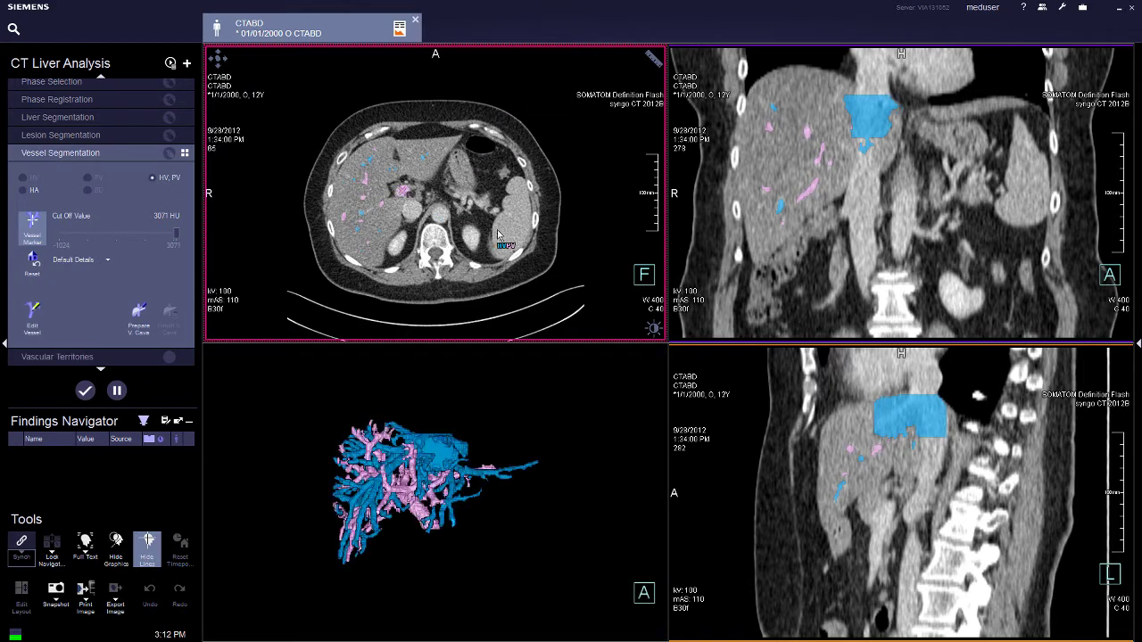
Inspect the 3D vessel tree from another angle and reset the HV, PV segmentation
{"action": "left_click_drag", "start_coordinate": [446, 416], "coordinate": [484, 454]}
{"action": "left_click", "coordinate": [37, 271]}
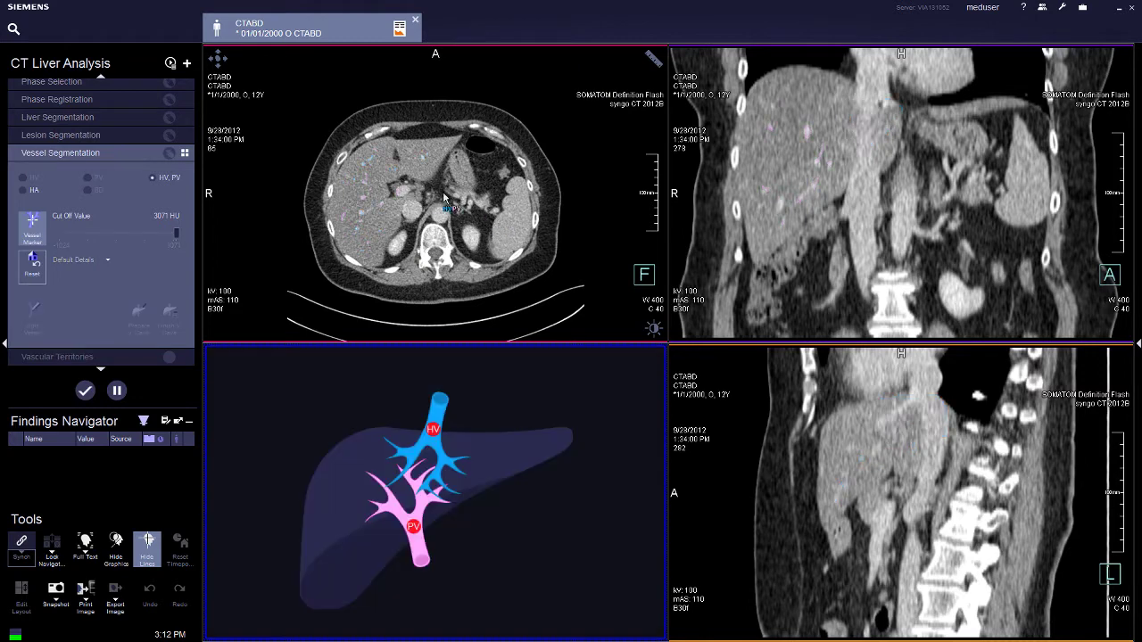
Place a vessel marker on the hepatic vein in axial slice 98 to segment HV and PV
{"action": "scroll", "coordinate": [493, 188], "scroll_direction": "up", "scroll_amount": 10}
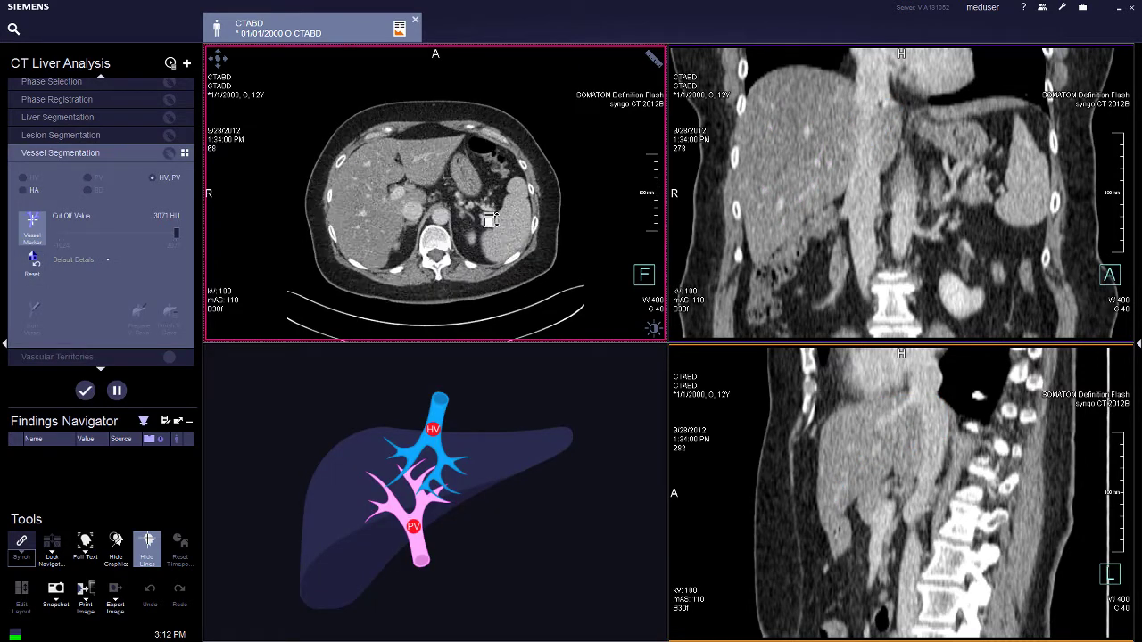
{"action": "left_click_drag", "start_coordinate": [498, 169], "coordinate": [498, 161]}
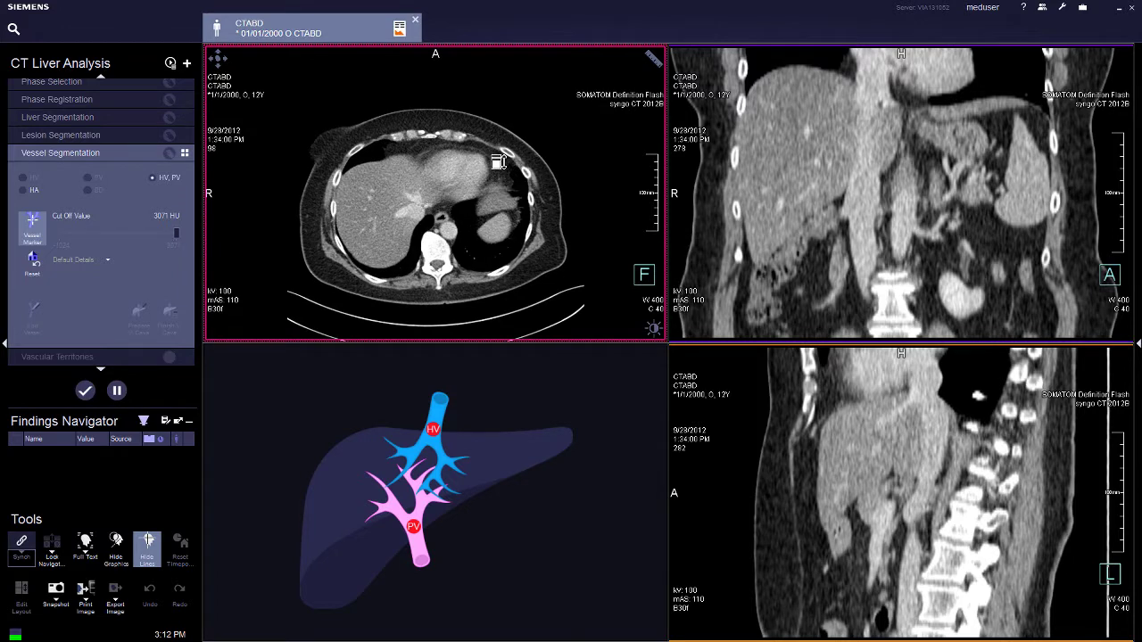
{"action": "left_click", "coordinate": [416, 203]}
{"action": "left_click", "coordinate": [446, 484]}
{"action": "mouse_move", "coordinate": [446, 485]}
{"action": "left_mouse_down"}
{"action": "mouse_move", "coordinate": [566, 512]}
{"action": "mouse_move", "coordinate": [450, 466]}
{"action": "left_mouse_up"}
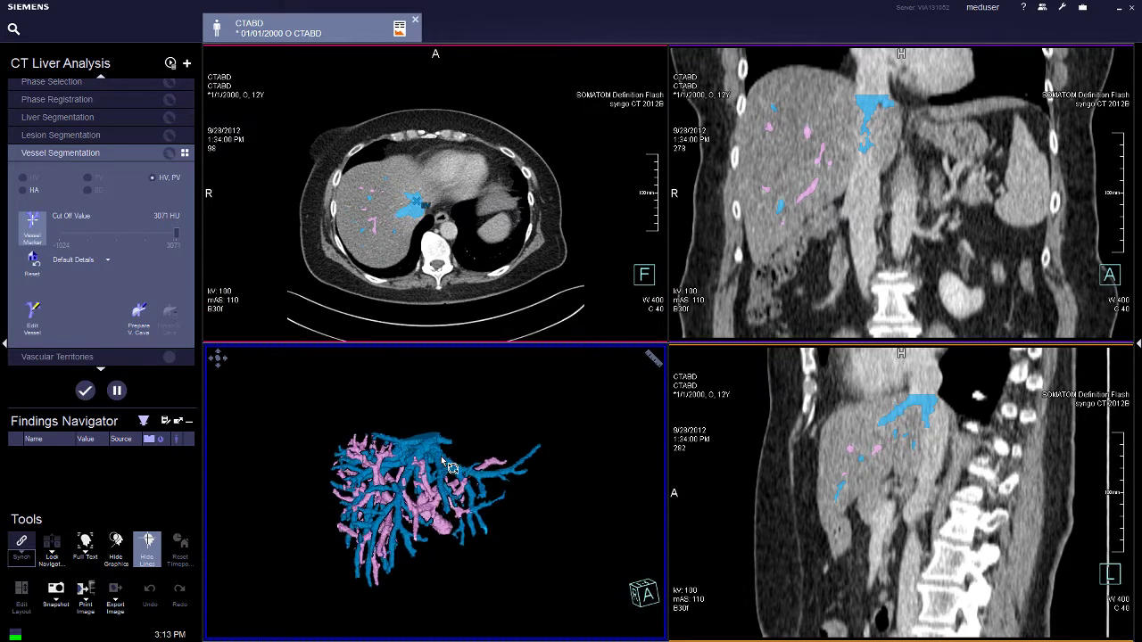
Start vessel editing and show only the HV tree in the 3D view
{"action": "left_click", "coordinate": [38, 313]}
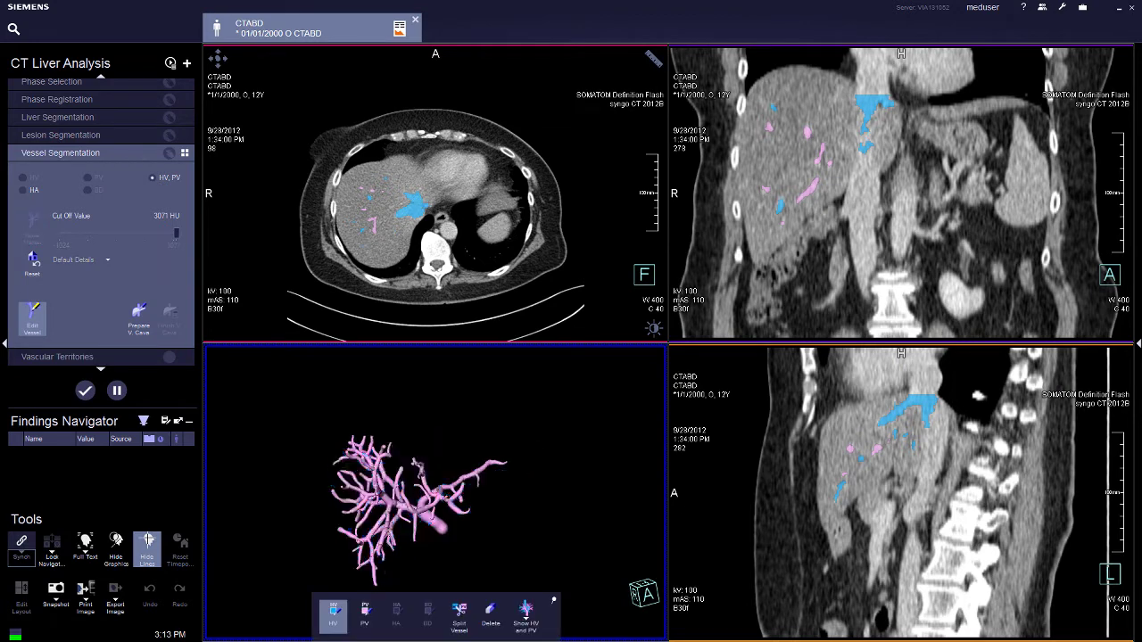
{"action": "left_click_drag", "start_coordinate": [462, 546], "coordinate": [390, 466]}
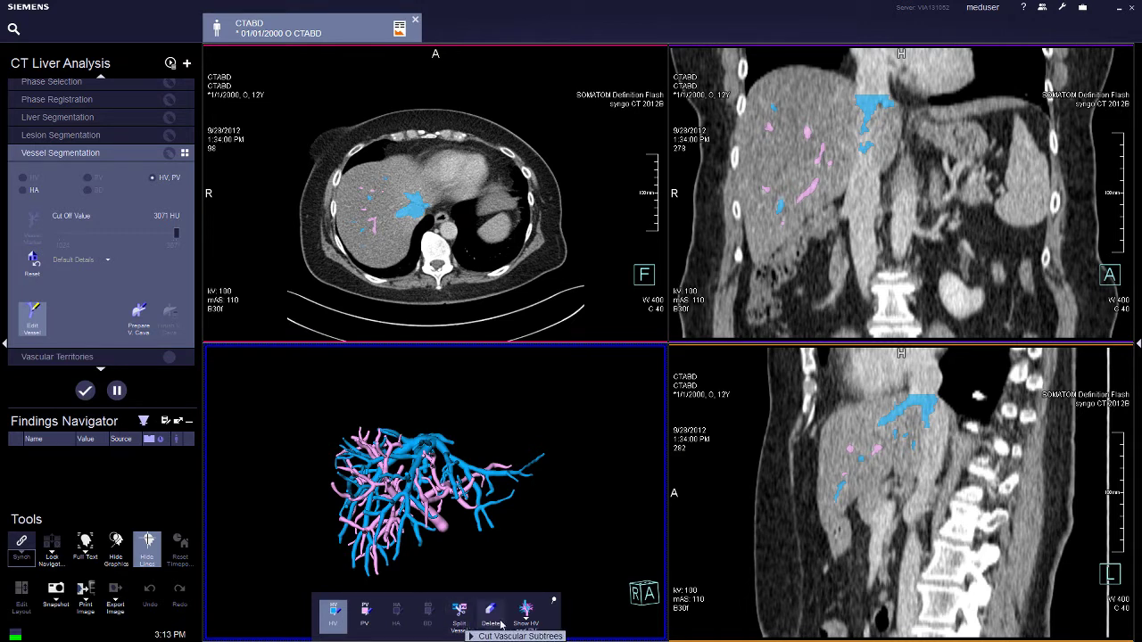
{"action": "left_click", "coordinate": [531, 627]}
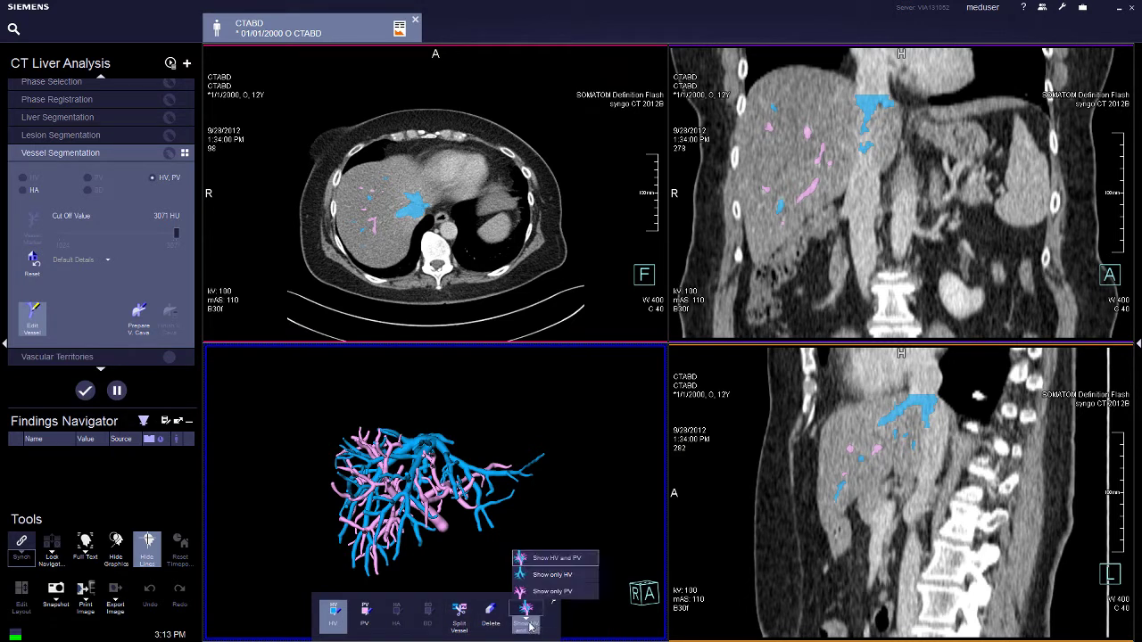
{"action": "left_click", "coordinate": [537, 574]}
{"action": "left_click_drag", "start_coordinate": [537, 574], "coordinate": [479, 493]}
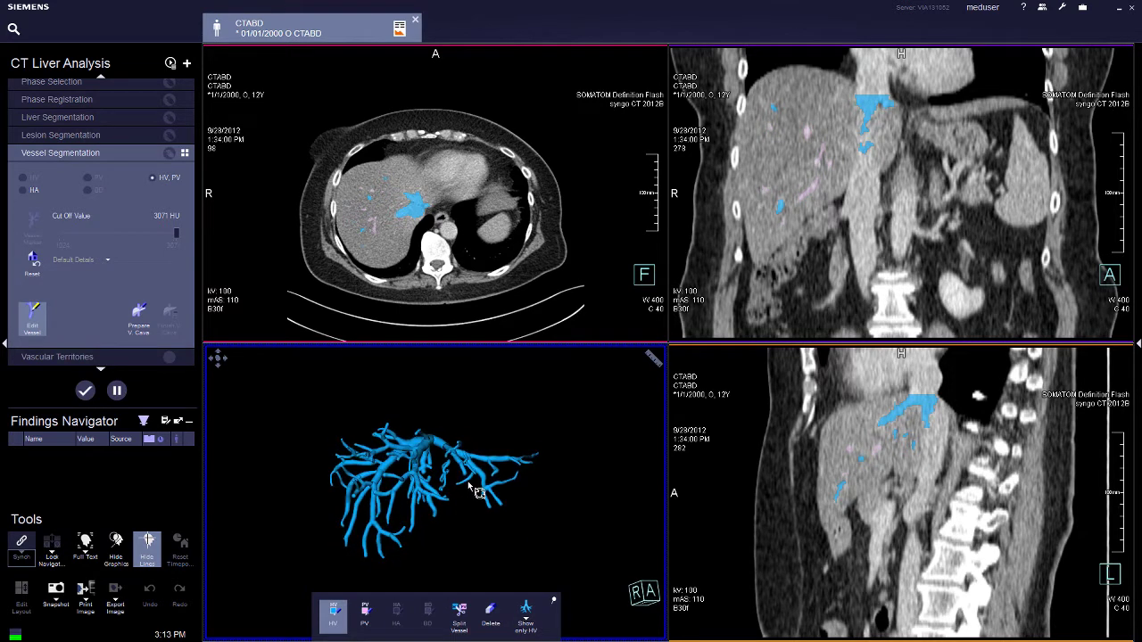
Show only the PV tree in the 3D view and examine its branches
{"action": "left_click", "coordinate": [525, 617]}
{"action": "left_click", "coordinate": [544, 593]}
{"action": "left_click_drag", "start_coordinate": [454, 539], "coordinate": [491, 560]}
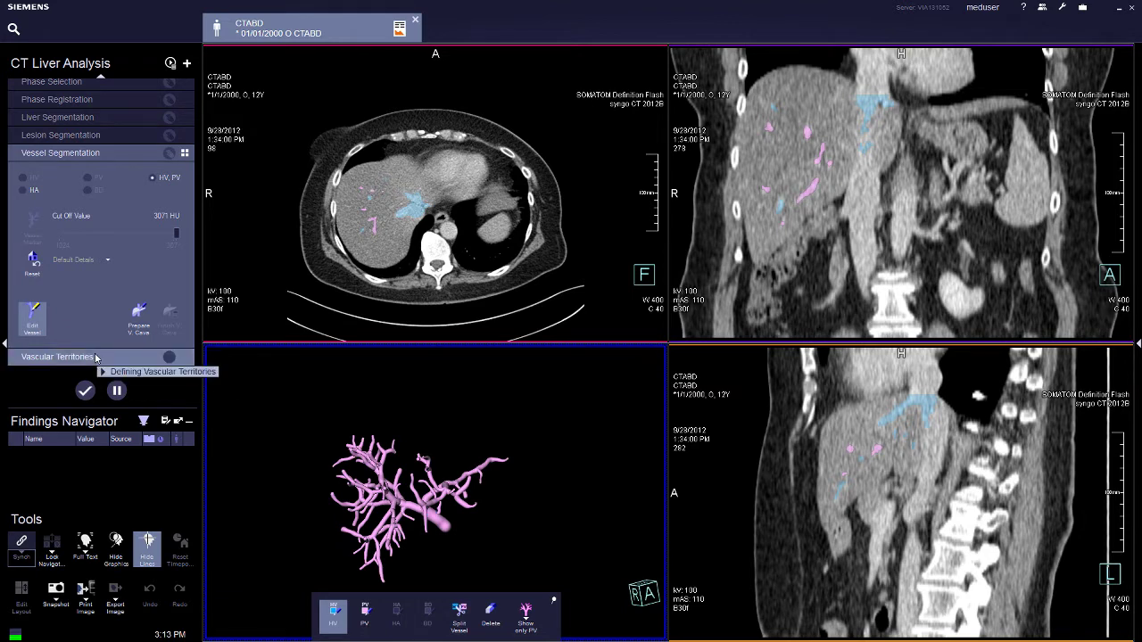
Open the vascular territory definition for HV and mark the left hepatic vein branch as LH
{"action": "left_click", "coordinate": [62, 357]}
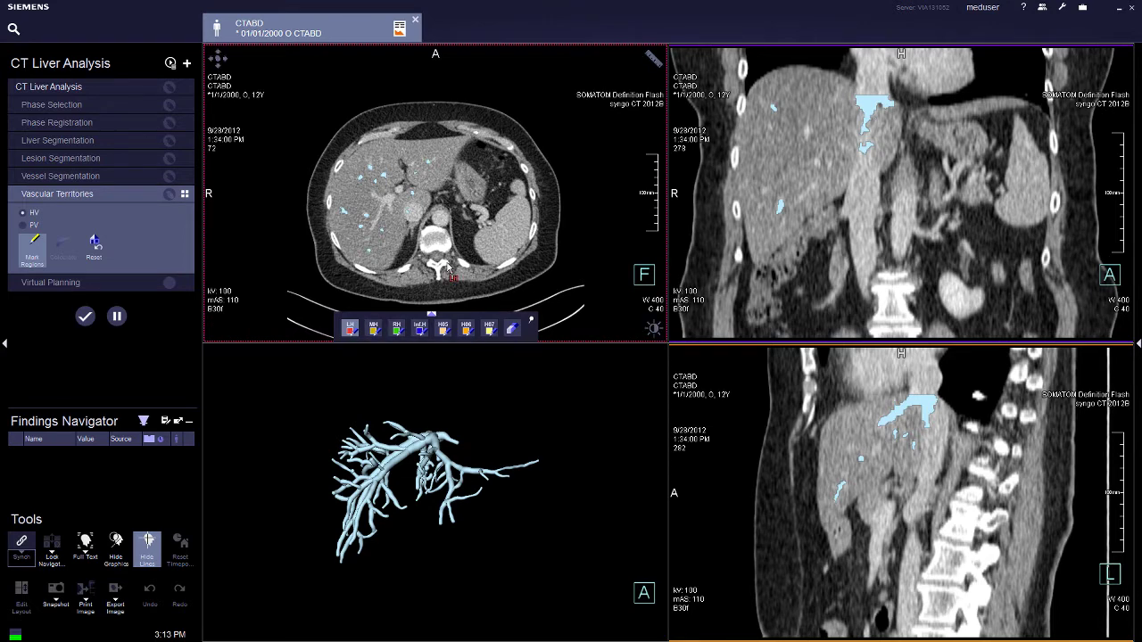
{"action": "scroll", "coordinate": [455, 223], "scroll_direction": "down", "scroll_amount": 10}
{"action": "mouse_move", "coordinate": [455, 223]}
{"action": "left_mouse_down"}
{"action": "mouse_move", "coordinate": [457, 206]}
{"action": "mouse_move", "coordinate": [456, 237]}
{"action": "left_mouse_up"}
{"action": "scroll", "coordinate": [455, 240], "scroll_direction": "up", "scroll_amount": 3}
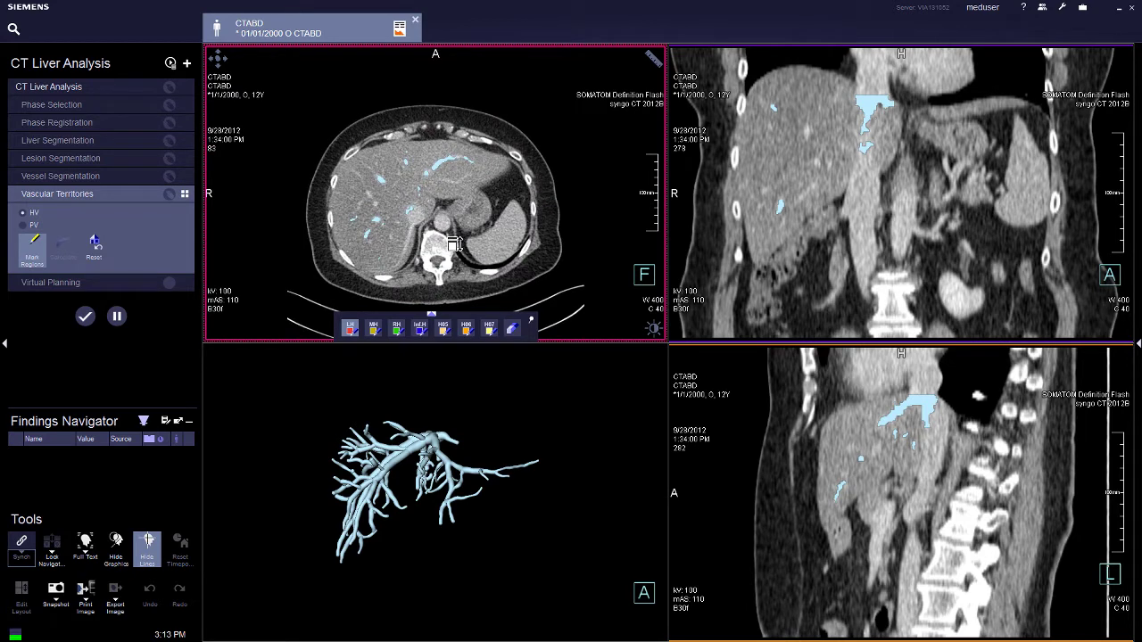
{"action": "left_click", "coordinate": [450, 163]}
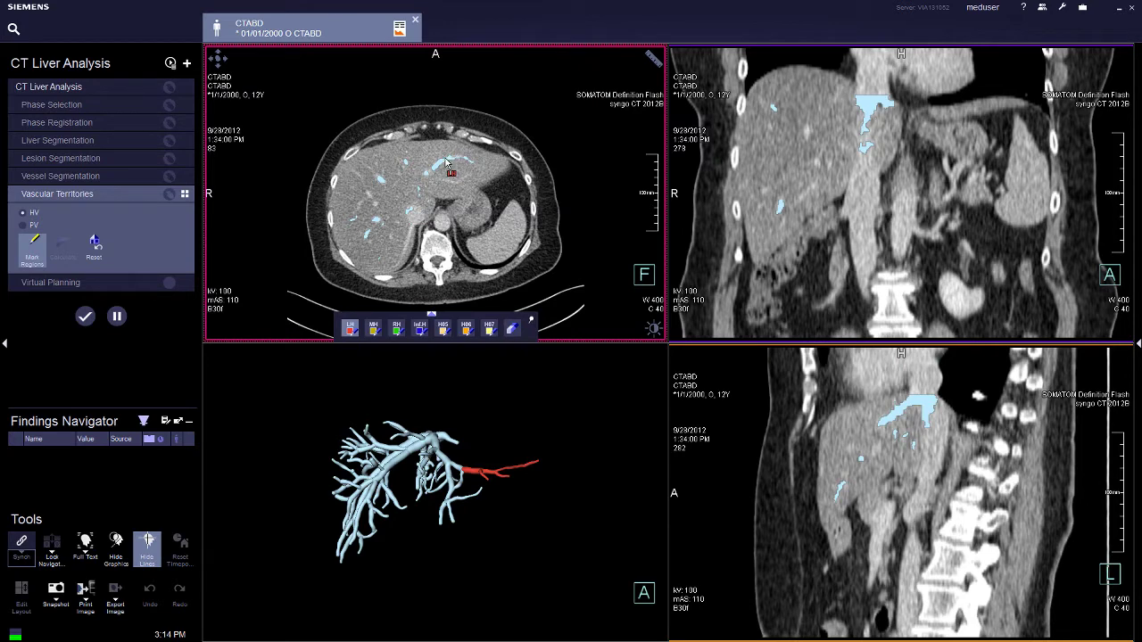
{"action": "left_click_drag", "start_coordinate": [397, 500], "coordinate": [418, 582]}
{"action": "left_click", "coordinate": [427, 496]}
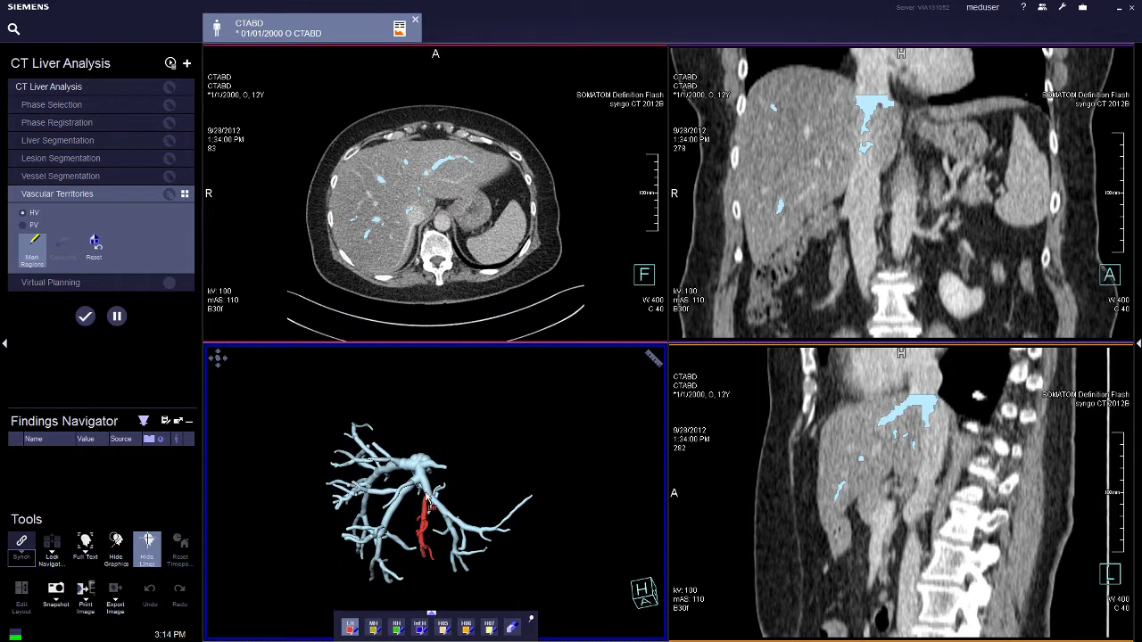
{"action": "left_click_drag", "start_coordinate": [434, 500], "coordinate": [564, 430]}
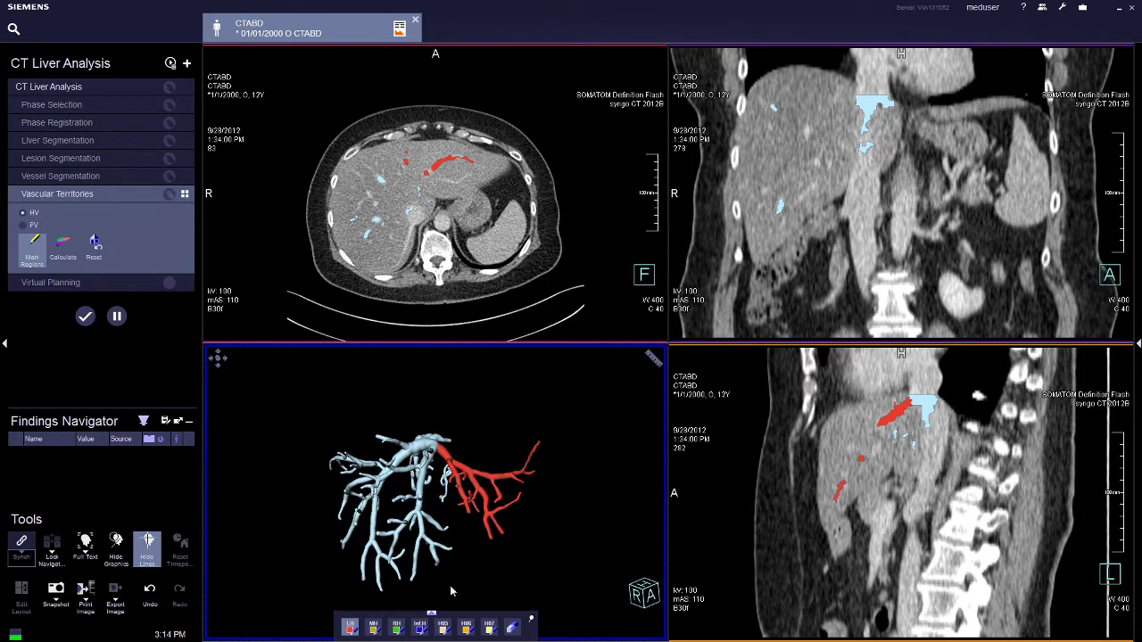
Mark the right hepatic vein branch as RH and extend RH over the rest of the main hepatic vein tree
{"action": "left_click", "coordinate": [394, 627]}
{"action": "left_click_drag", "start_coordinate": [397, 490], "coordinate": [449, 579]}
{"action": "left_click", "coordinate": [406, 503]}
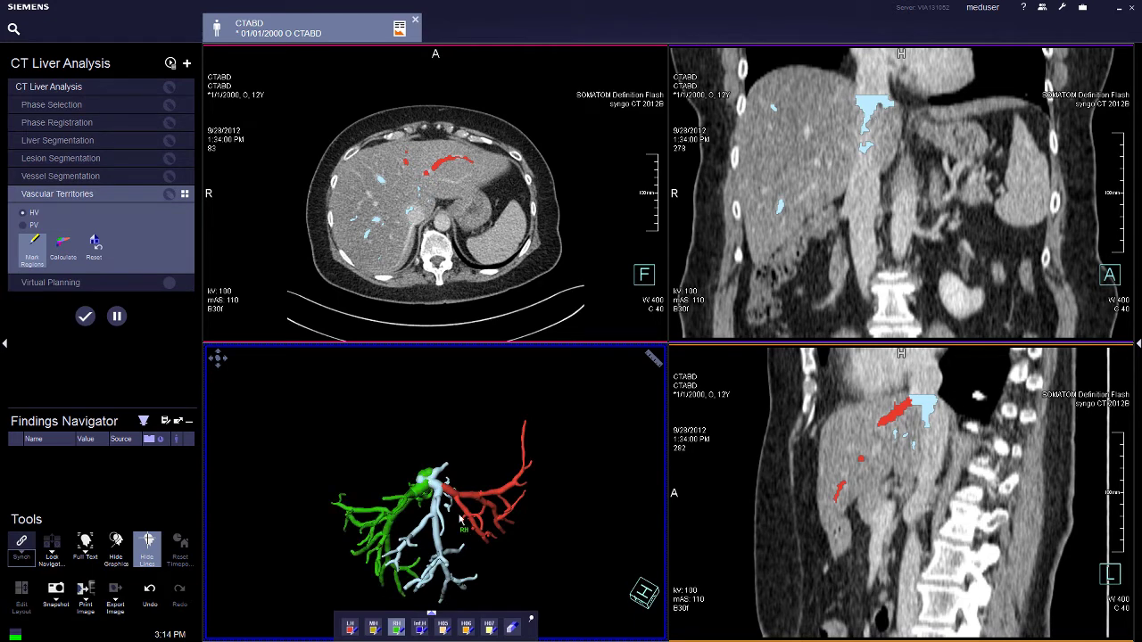
{"action": "left_click", "coordinate": [481, 541]}
{"action": "mouse_move", "coordinate": [464, 540]}
{"action": "left_mouse_down"}
{"action": "mouse_move", "coordinate": [412, 526]}
{"action": "mouse_move", "coordinate": [442, 486]}
{"action": "mouse_move", "coordinate": [468, 480]}
{"action": "mouse_move", "coordinate": [470, 541]}
{"action": "left_mouse_up"}
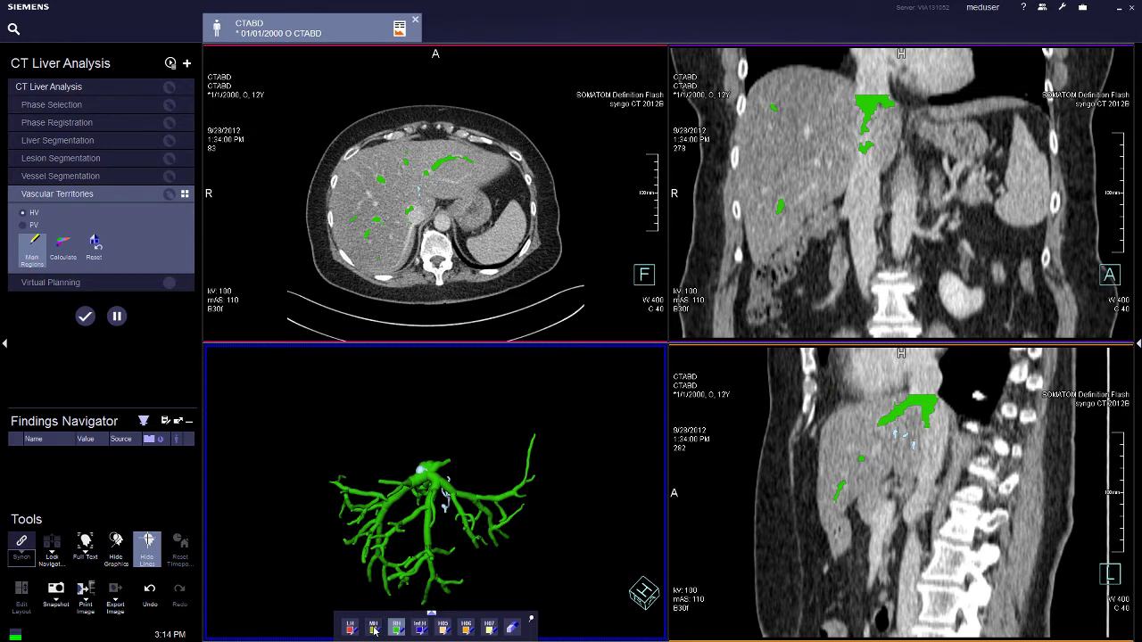
Mark the middle hepatic vein branch as MH in the 3D tree
{"action": "left_click", "coordinate": [375, 630]}
{"action": "left_click", "coordinate": [423, 507]}
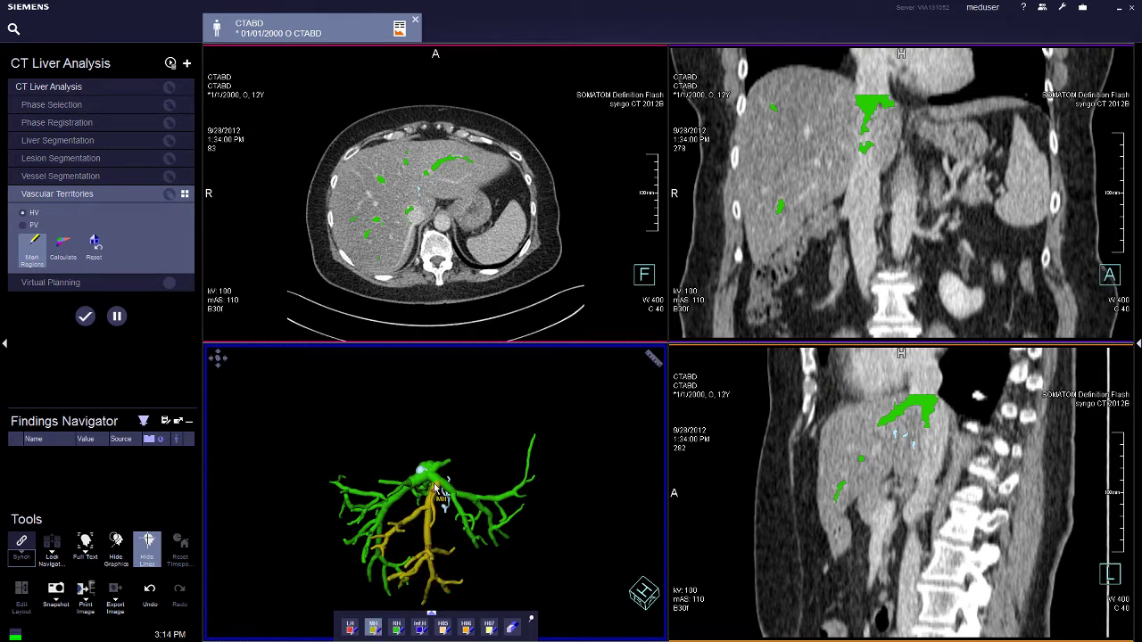
{"action": "left_click_drag", "start_coordinate": [451, 555], "coordinate": [417, 518]}
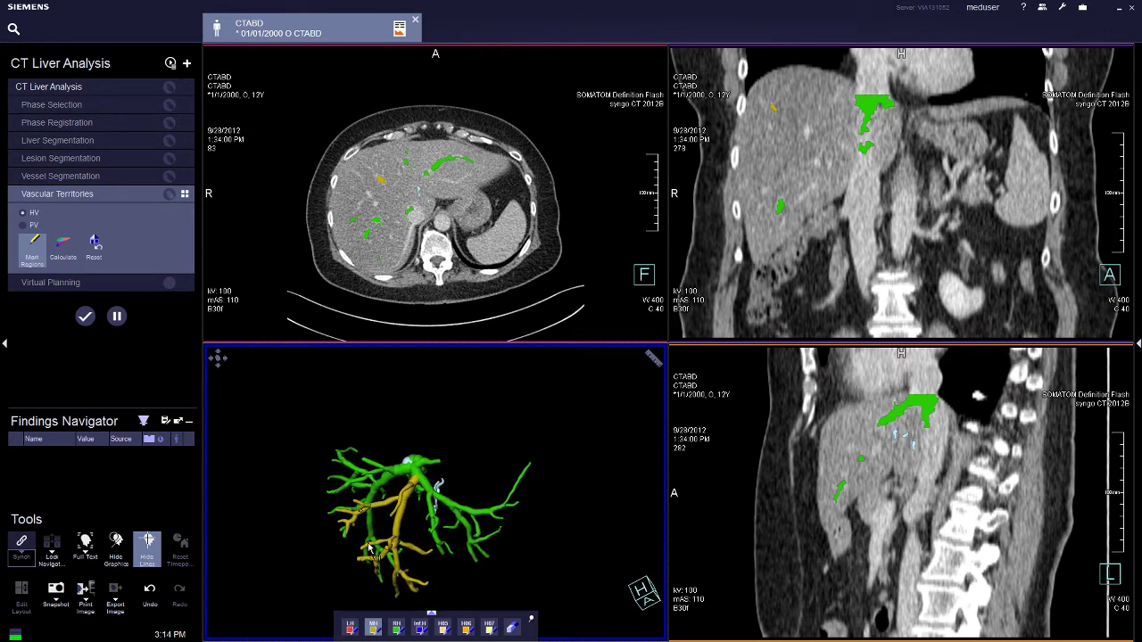
Reassign the left hepatic vein branch to LH and mark the small detached vessels beside it as LH too
{"action": "left_click", "coordinate": [349, 630]}
{"action": "left_click", "coordinate": [420, 480]}
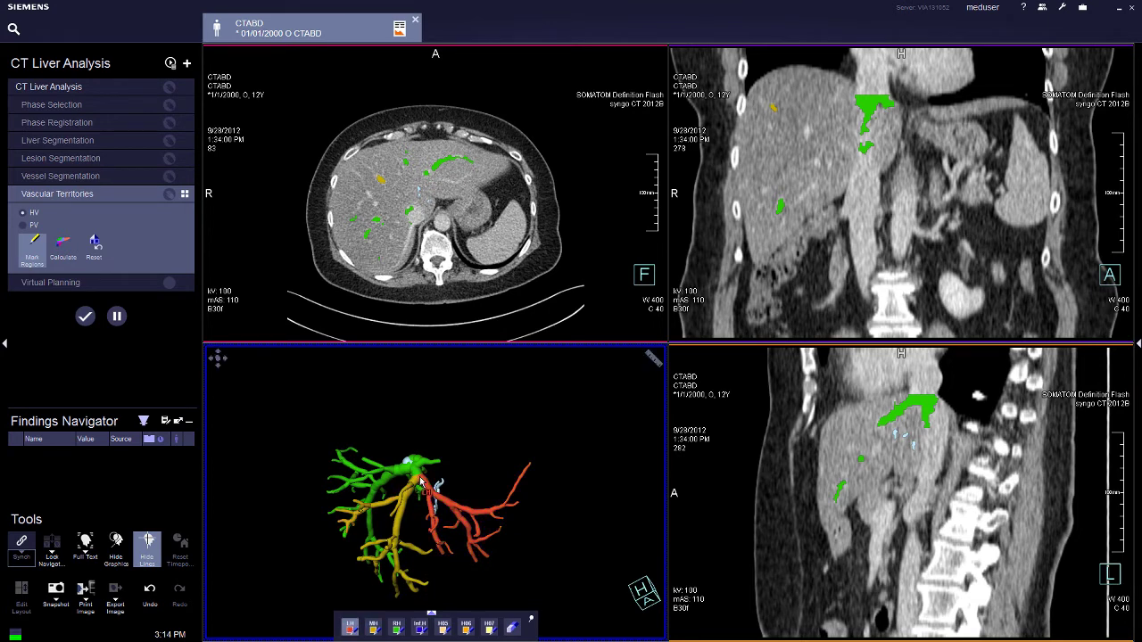
{"action": "left_click_drag", "start_coordinate": [476, 485], "coordinate": [509, 390]}
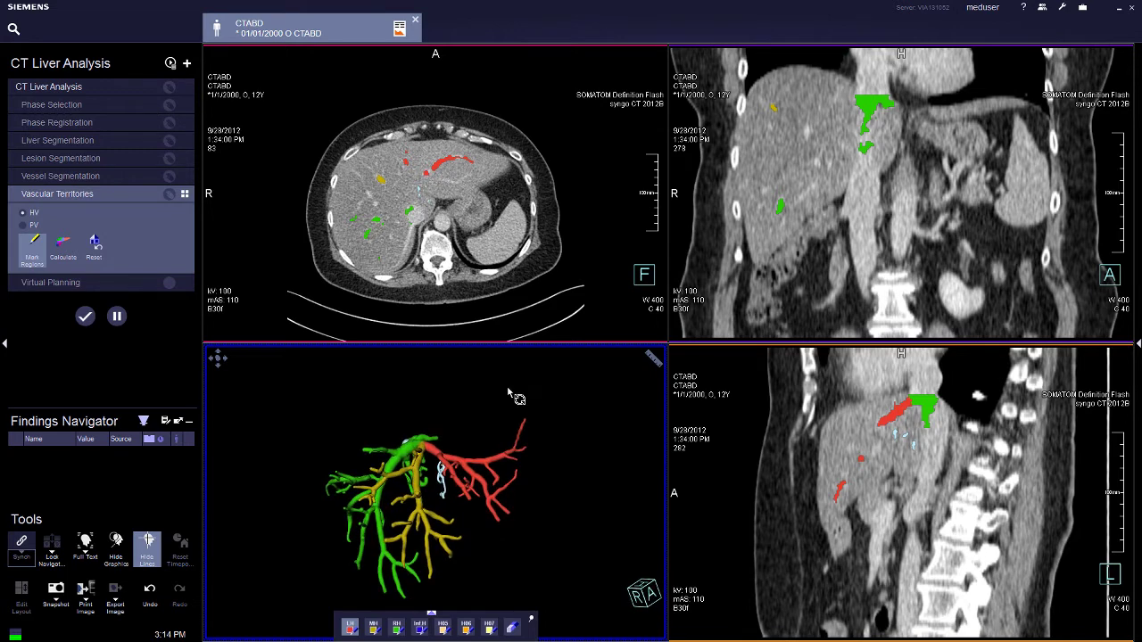
{"action": "left_click_drag", "start_coordinate": [475, 537], "coordinate": [480, 564]}
{"action": "left_click_drag", "start_coordinate": [487, 511], "coordinate": [386, 569]}
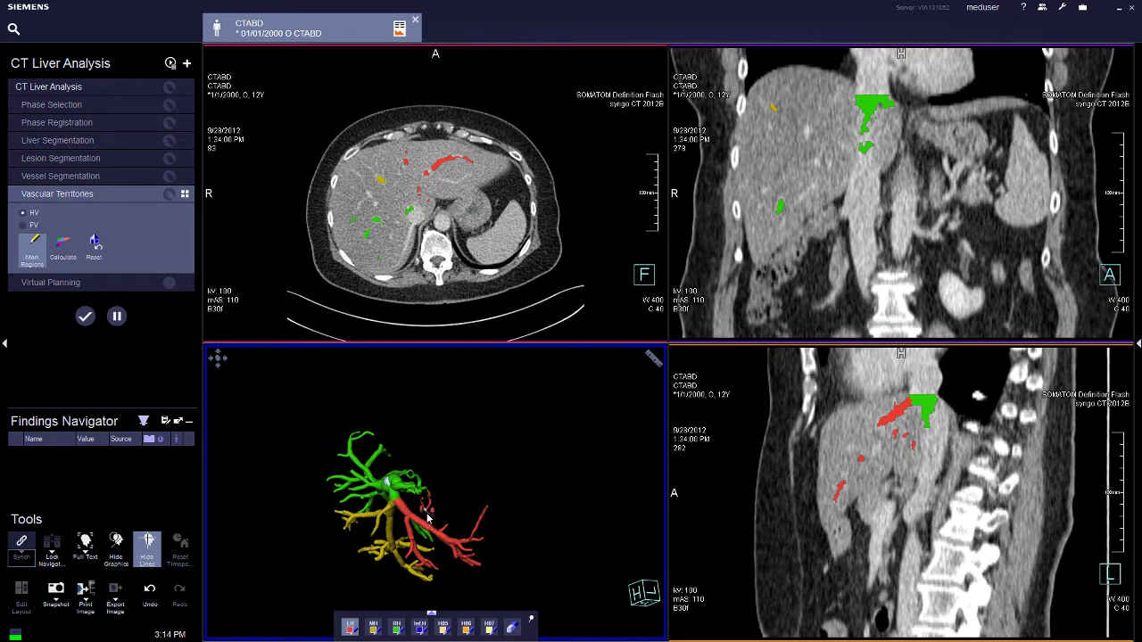
{"action": "left_click_drag", "start_coordinate": [444, 542], "coordinate": [477, 467]}
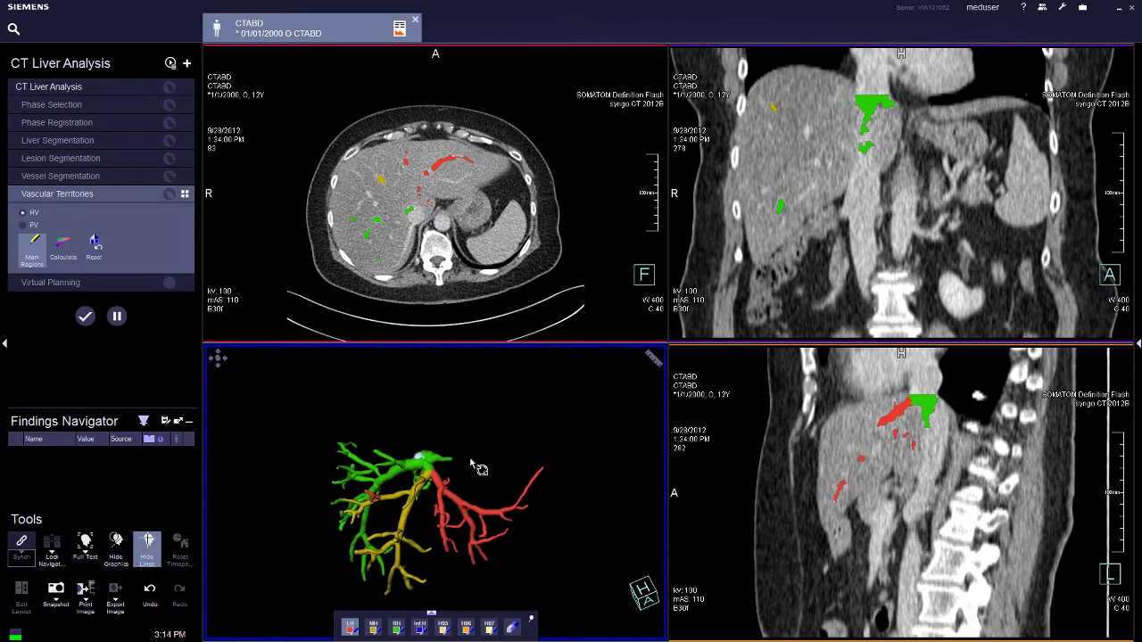
Calculate the HV vascular territories and review them in the axial slices and the 3D liver
{"action": "left_click", "coordinate": [59, 248]}
{"action": "mouse_move", "coordinate": [523, 230]}
{"action": "left_mouse_down"}
{"action": "mouse_move", "coordinate": [524, 189]}
{"action": "mouse_move", "coordinate": [524, 229]}
{"action": "left_mouse_up"}
{"action": "scroll", "coordinate": [524, 229], "scroll_direction": "down", "scroll_amount": 20}
{"action": "scroll", "coordinate": [526, 363], "scroll_direction": "up", "scroll_amount": 20}
{"action": "left_click_drag", "start_coordinate": [416, 596], "coordinate": [442, 510]}
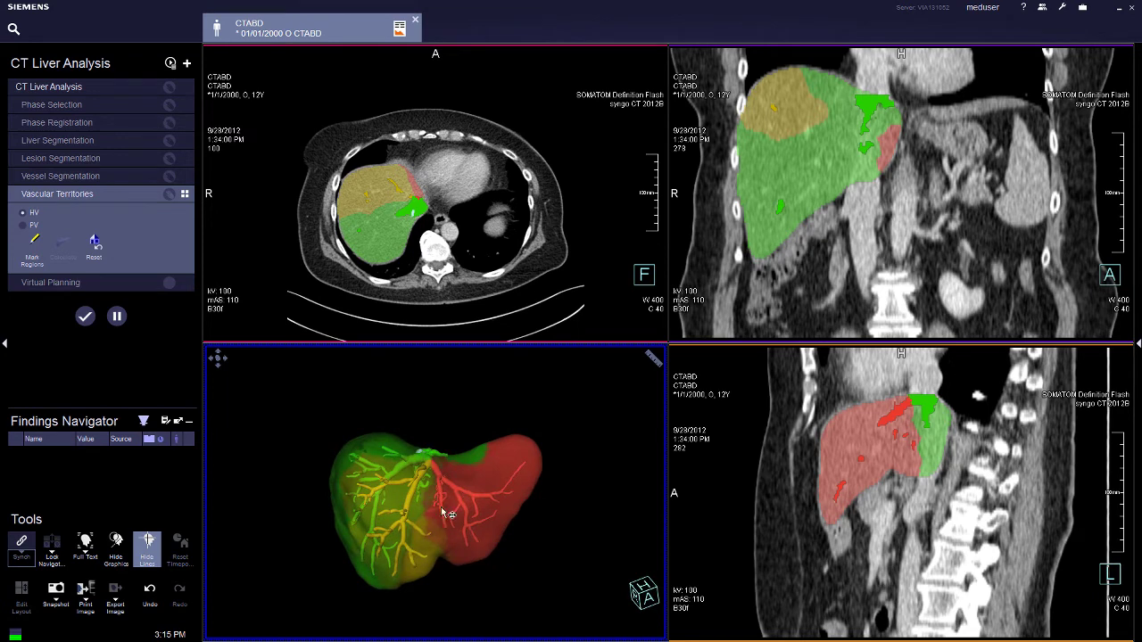
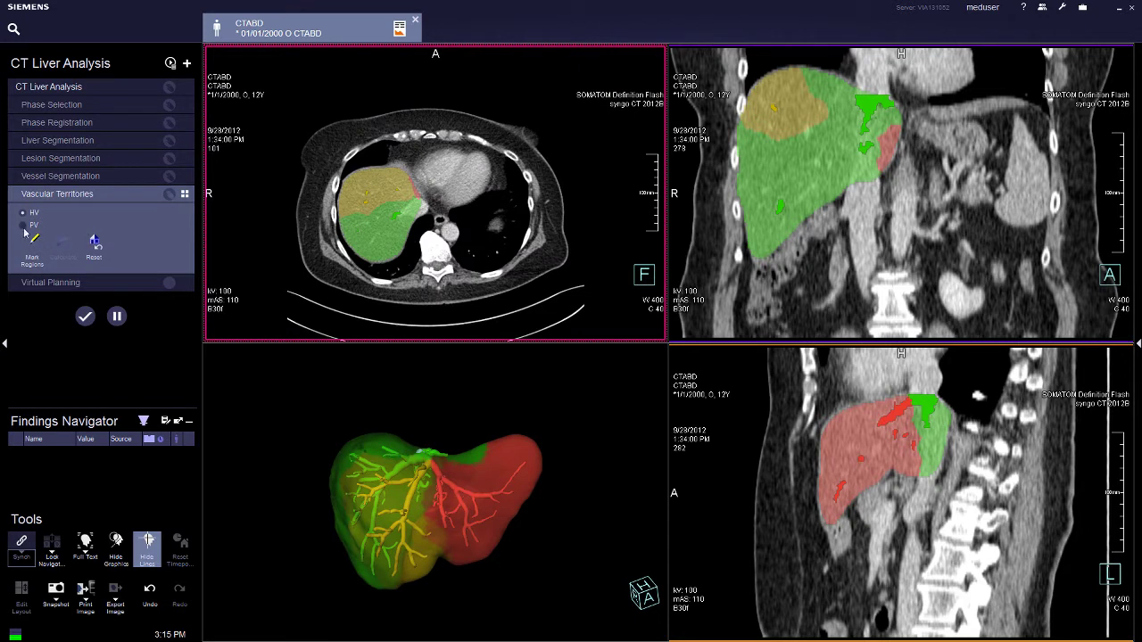
Switch the vascular territories to PV, start marking regions and expand the set of portal territory labels
{"action": "left_click", "coordinate": [24, 226]}
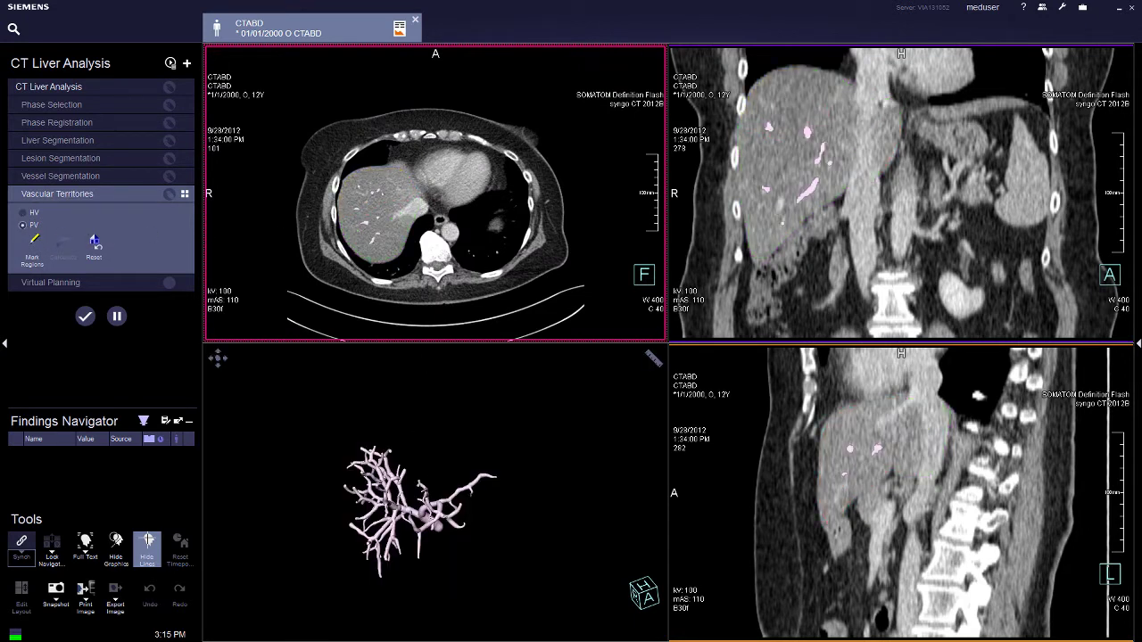
{"action": "left_click_drag", "start_coordinate": [526, 585], "coordinate": [504, 609]}
{"action": "mouse_move", "coordinate": [389, 535]}
{"action": "left_mouse_down"}
{"action": "mouse_move", "coordinate": [394, 526]}
{"action": "mouse_move", "coordinate": [387, 539]}
{"action": "left_mouse_up"}
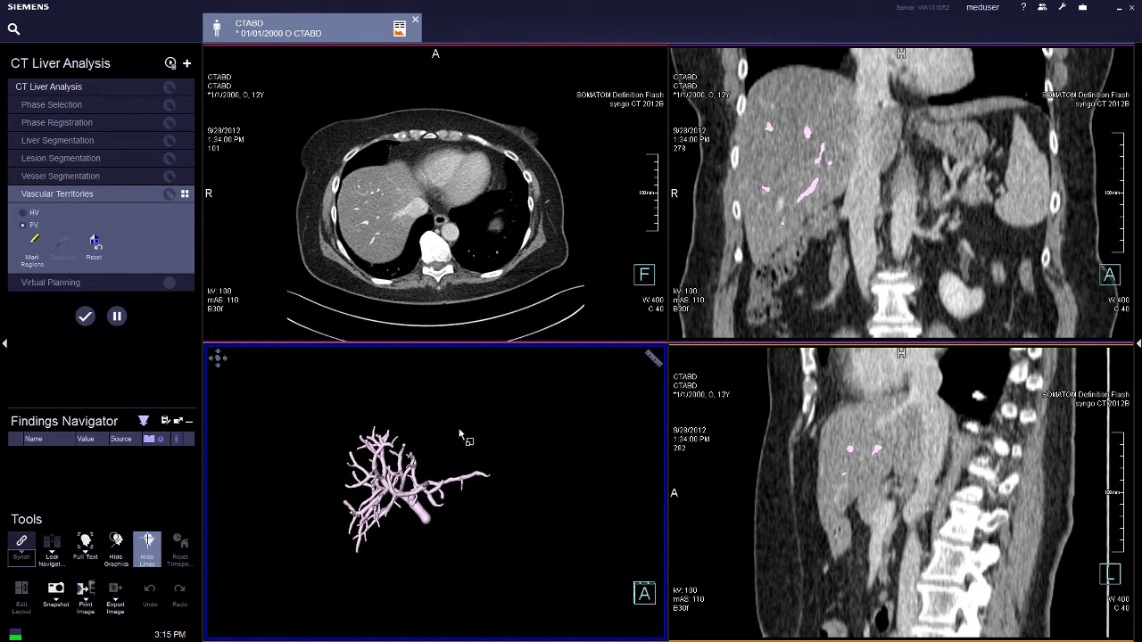
{"action": "left_click", "coordinate": [34, 245]}
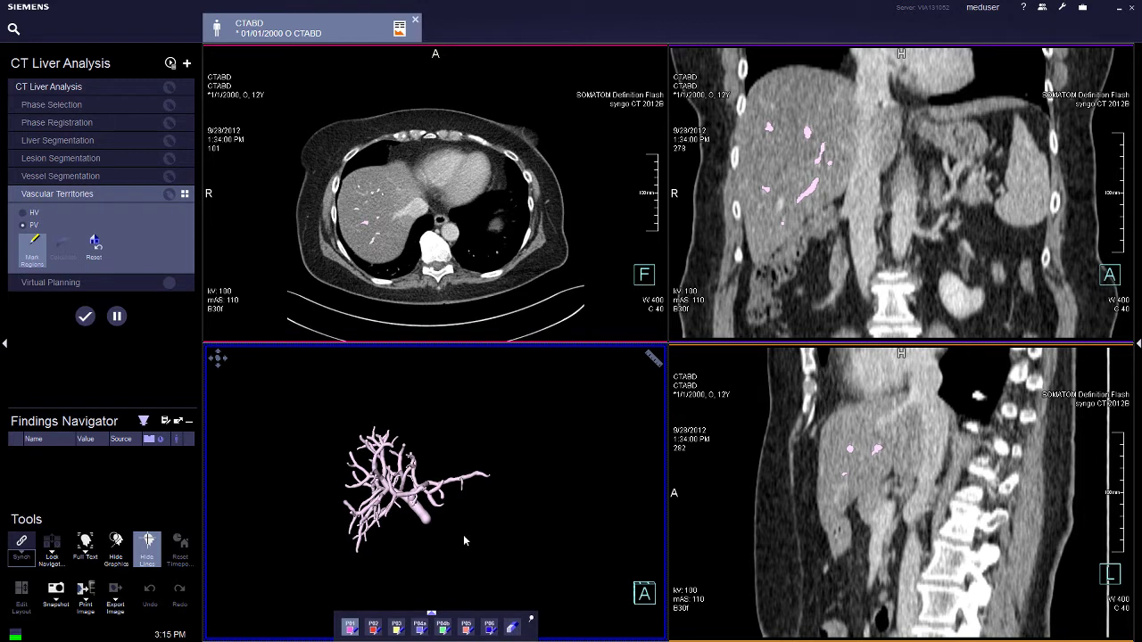
{"action": "left_click", "coordinate": [431, 486]}
{"action": "left_click", "coordinate": [433, 615]}
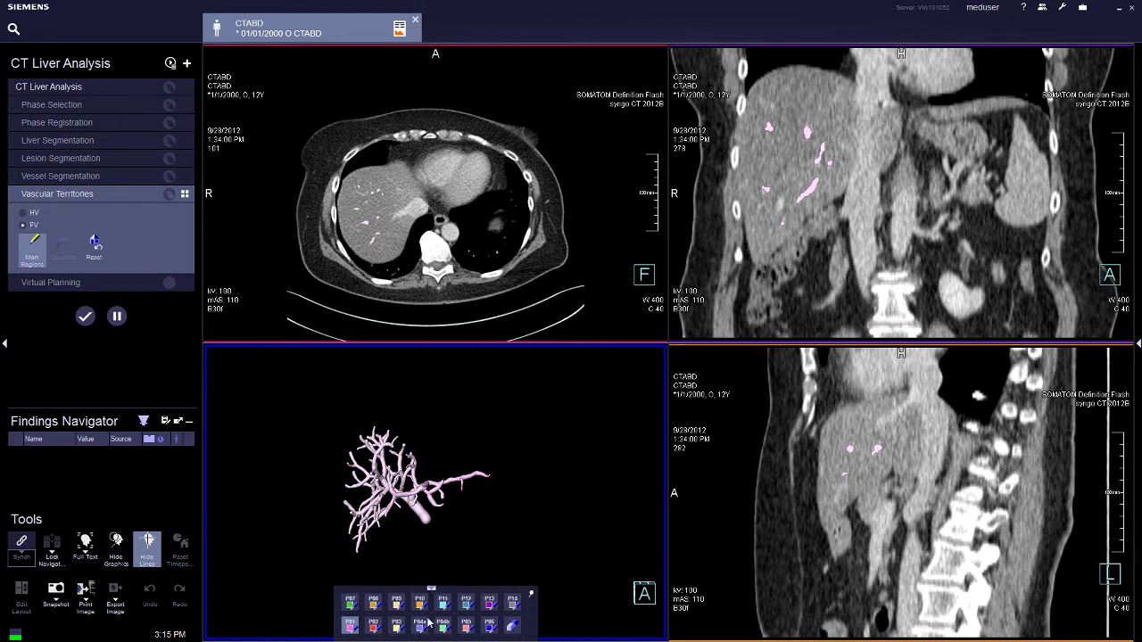
{"action": "left_click_drag", "start_coordinate": [419, 415], "coordinate": [440, 547]}
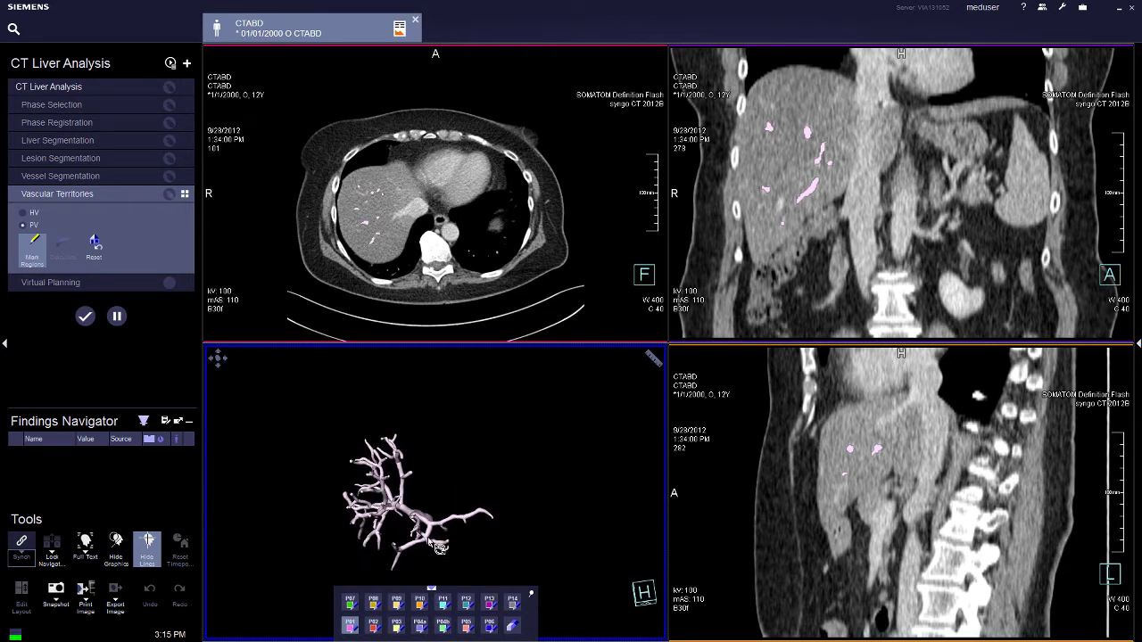
Mark the outermost left portal vein branch, located in the coronal view, as P02
{"action": "left_click", "coordinate": [379, 632]}
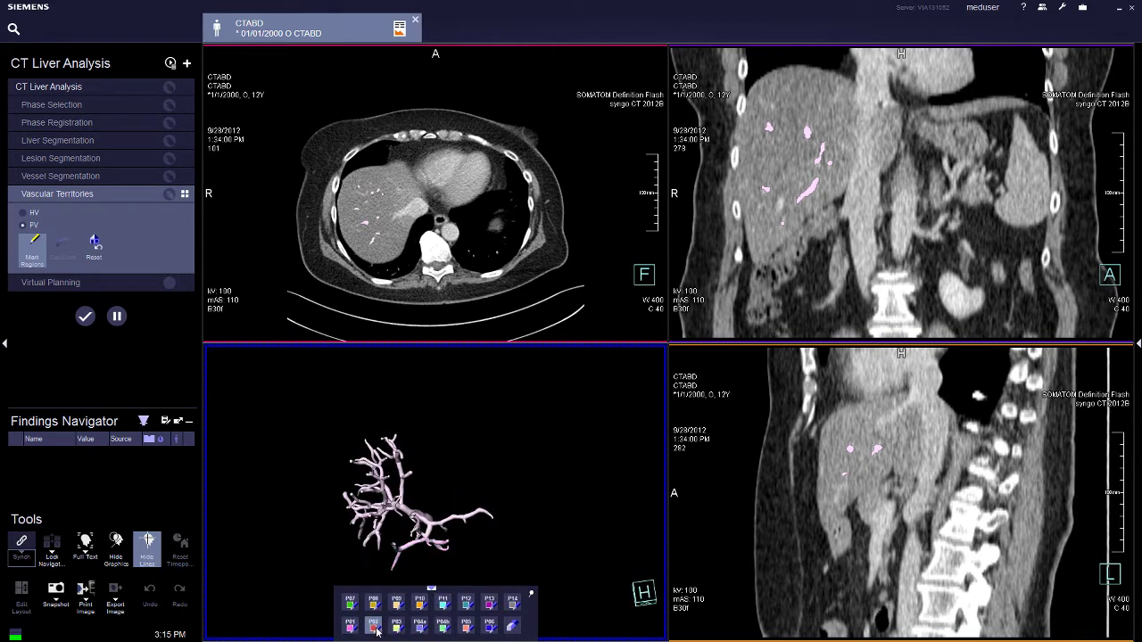
{"action": "mouse_move", "coordinate": [998, 193]}
{"action": "left_mouse_down"}
{"action": "mouse_move", "coordinate": [993, 119]}
{"action": "mouse_move", "coordinate": [973, 317]}
{"action": "left_mouse_up"}
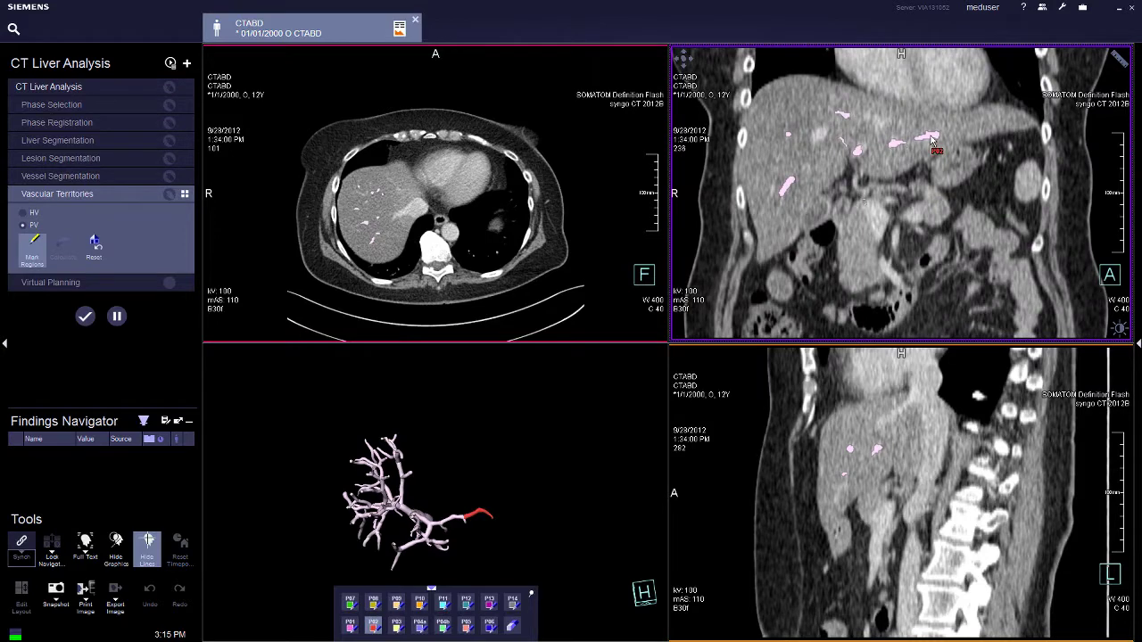
{"action": "left_click", "coordinate": [451, 522]}
{"action": "left_click_drag", "start_coordinate": [498, 456], "coordinate": [502, 407]}
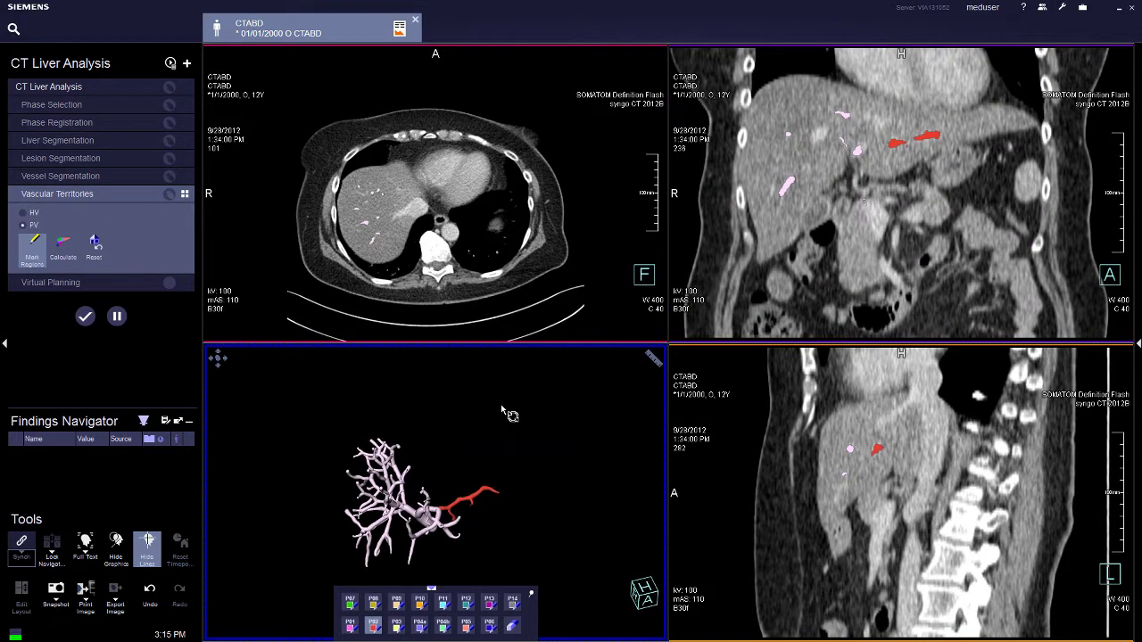
Mark the small left portal vein branch next to P02 as P03
{"action": "left_click_drag", "start_coordinate": [461, 458], "coordinate": [441, 511]}
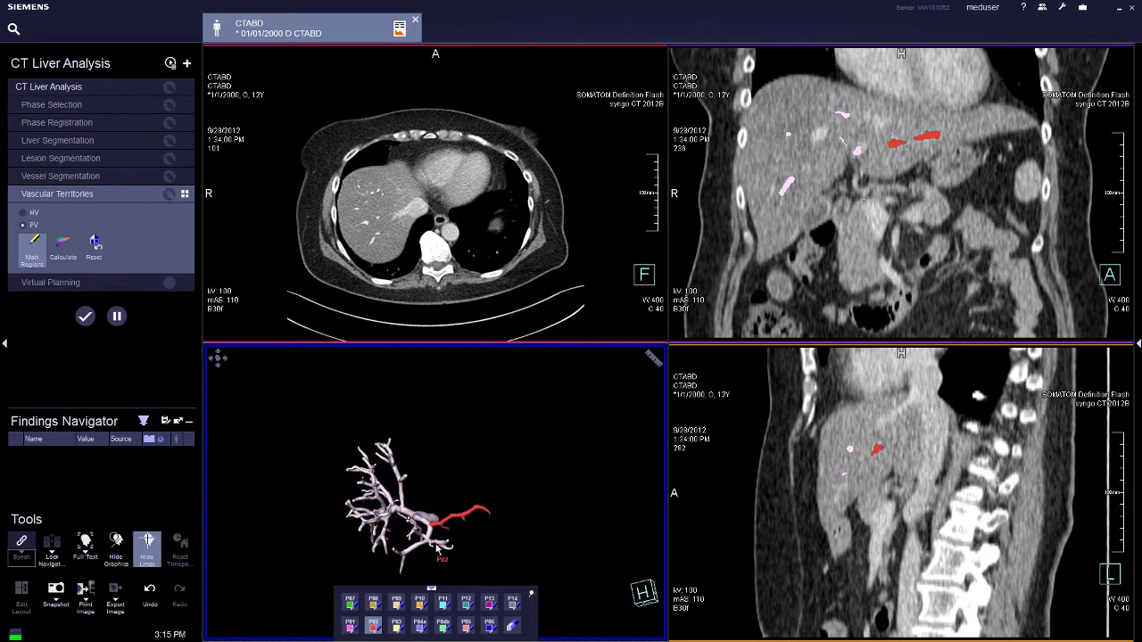
{"action": "left_click", "coordinate": [396, 625]}
{"action": "left_click", "coordinate": [434, 544]}
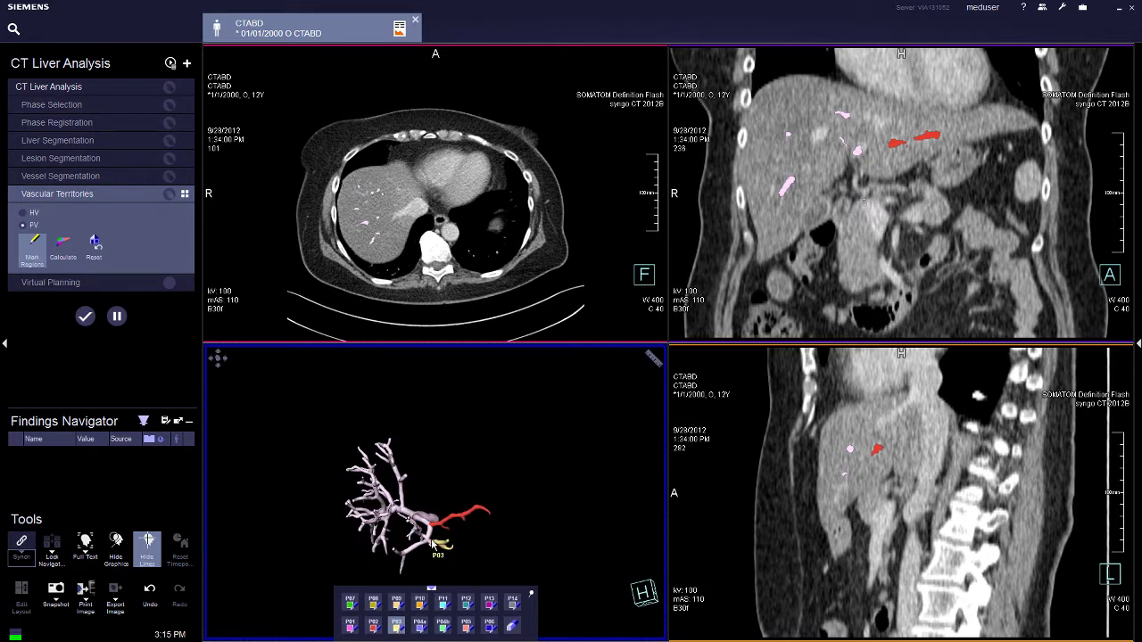
Extend P03 over the remaining medial left portal branches and mark the two small branches beside them as P04a and P04b
{"action": "left_click_drag", "start_coordinate": [473, 543], "coordinate": [525, 466]}
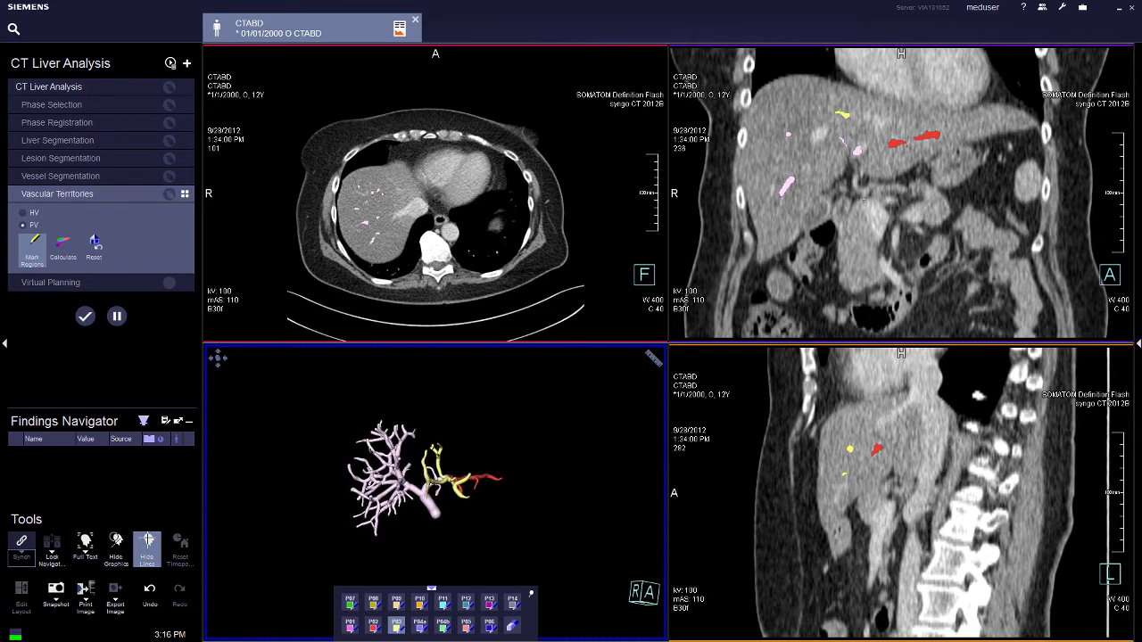
{"action": "left_click", "coordinate": [421, 628]}
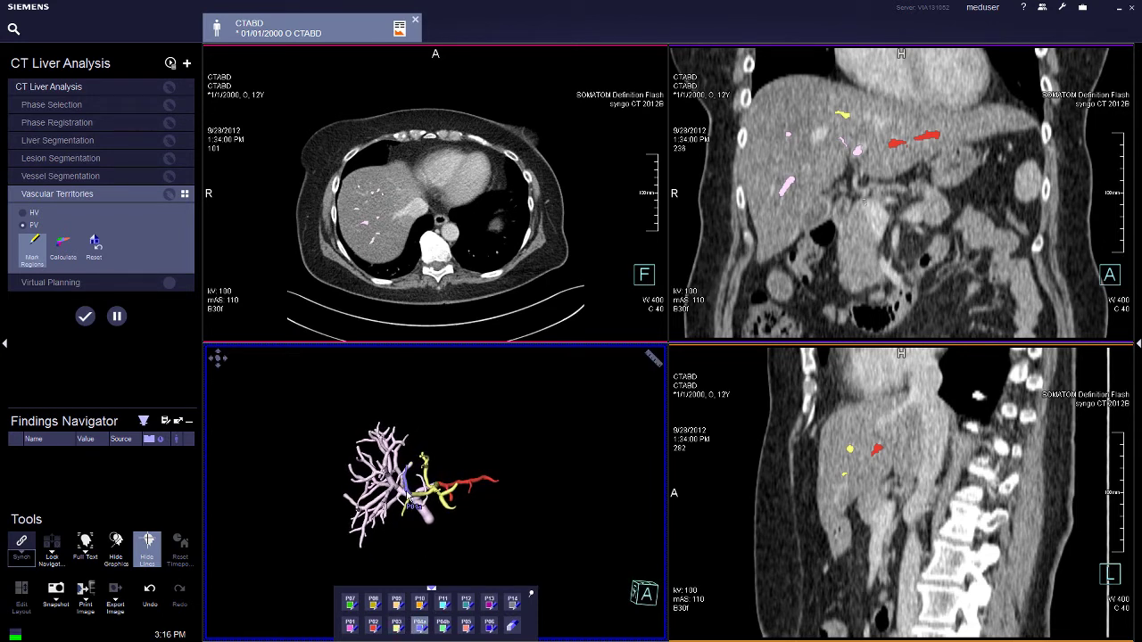
{"action": "left_click", "coordinate": [442, 628]}
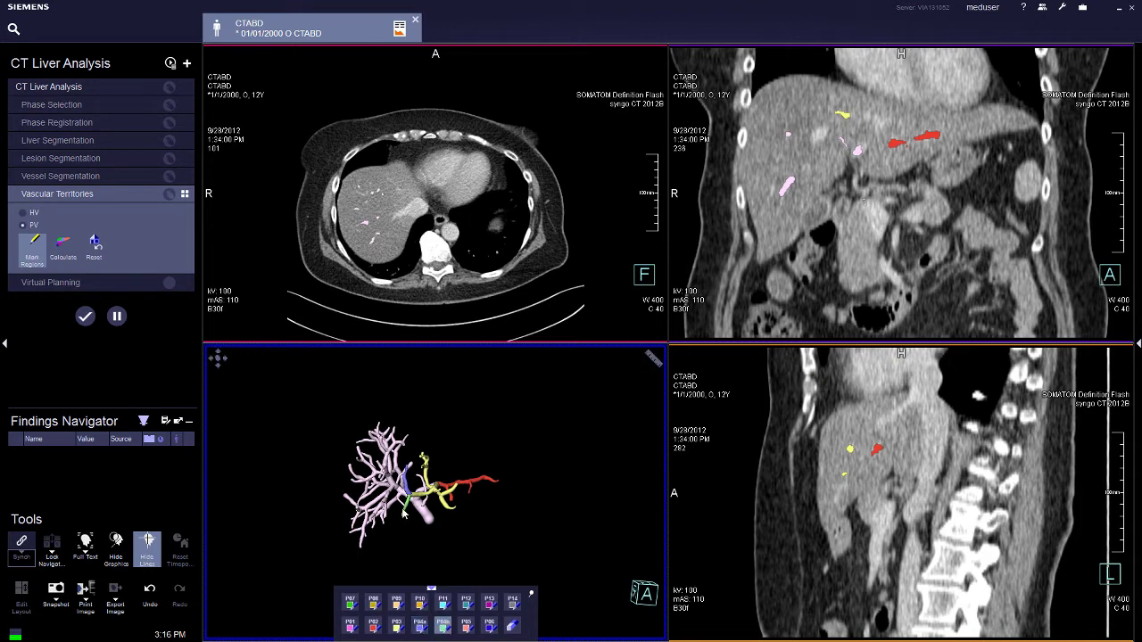
Mark the right posterior portal vein branch, located in the upper axial liver slices, as P05
{"action": "left_click_drag", "start_coordinate": [474, 439], "coordinate": [543, 546]}
{"action": "scroll", "coordinate": [487, 255], "scroll_direction": "down", "scroll_amount": 8}
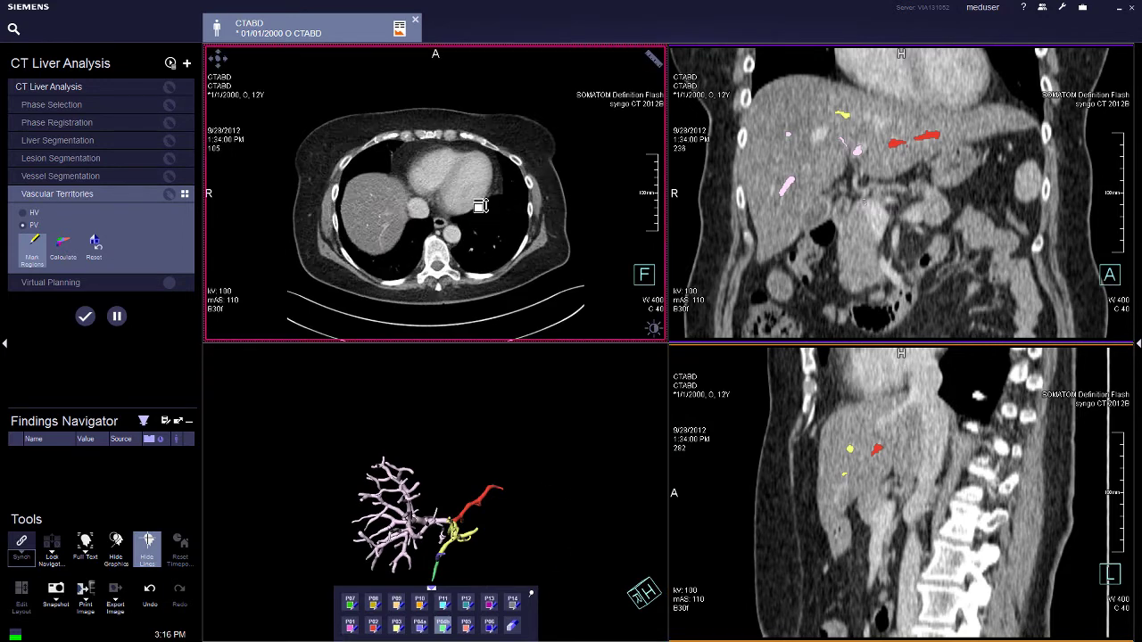
{"action": "scroll", "coordinate": [487, 254], "scroll_direction": "down", "scroll_amount": 4}
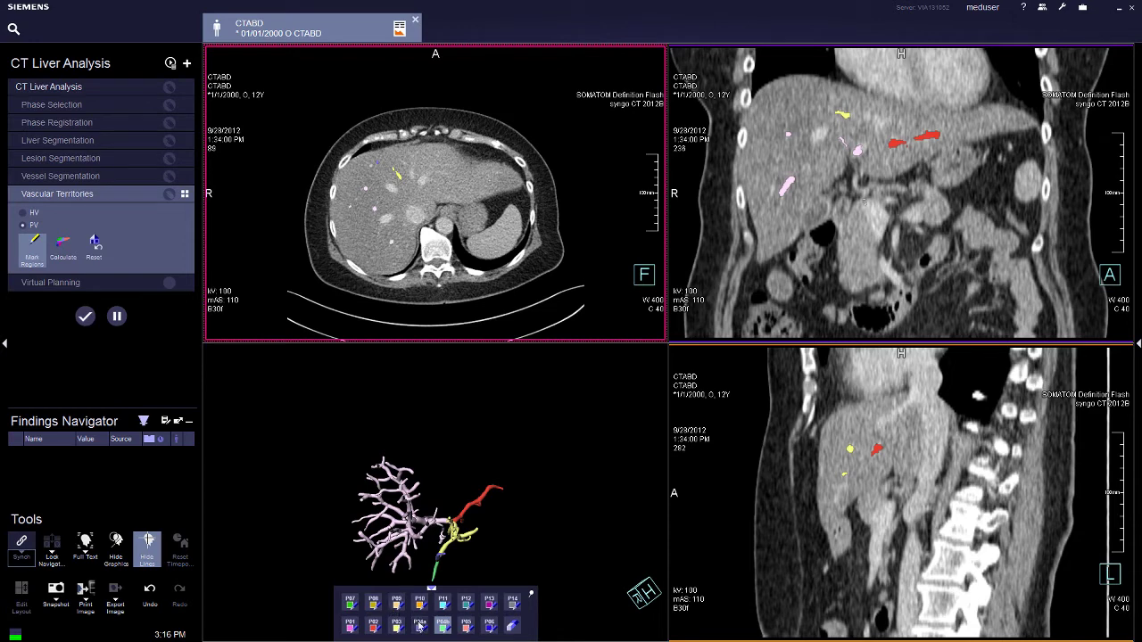
{"action": "left_click", "coordinate": [468, 628]}
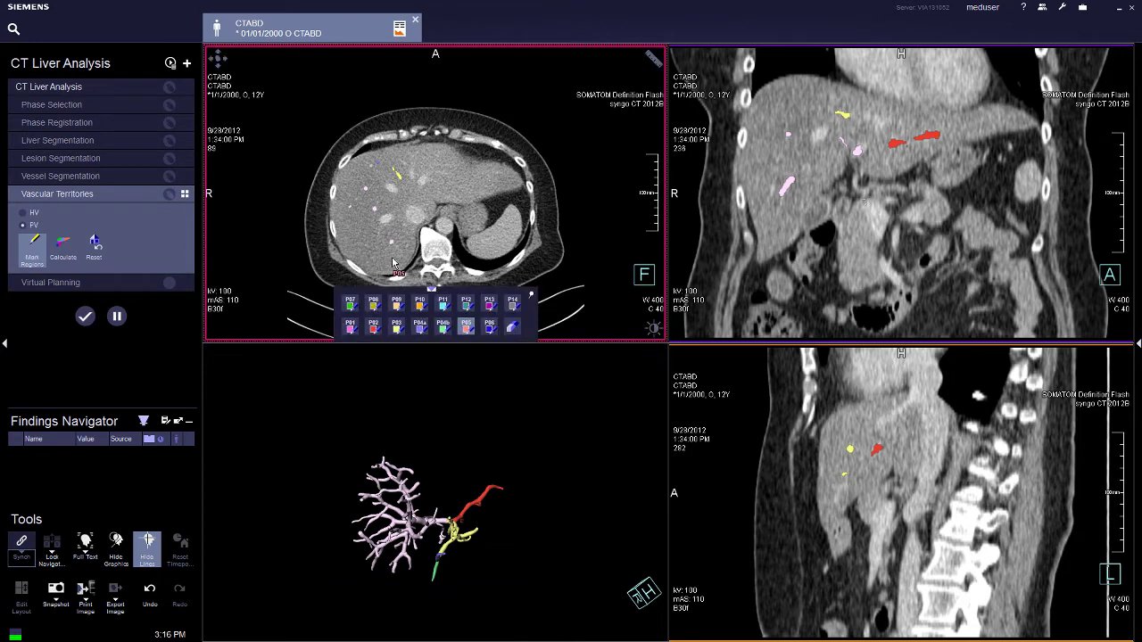
{"action": "left_click_drag", "start_coordinate": [438, 464], "coordinate": [462, 457]}
{"action": "left_click", "coordinate": [400, 499]}
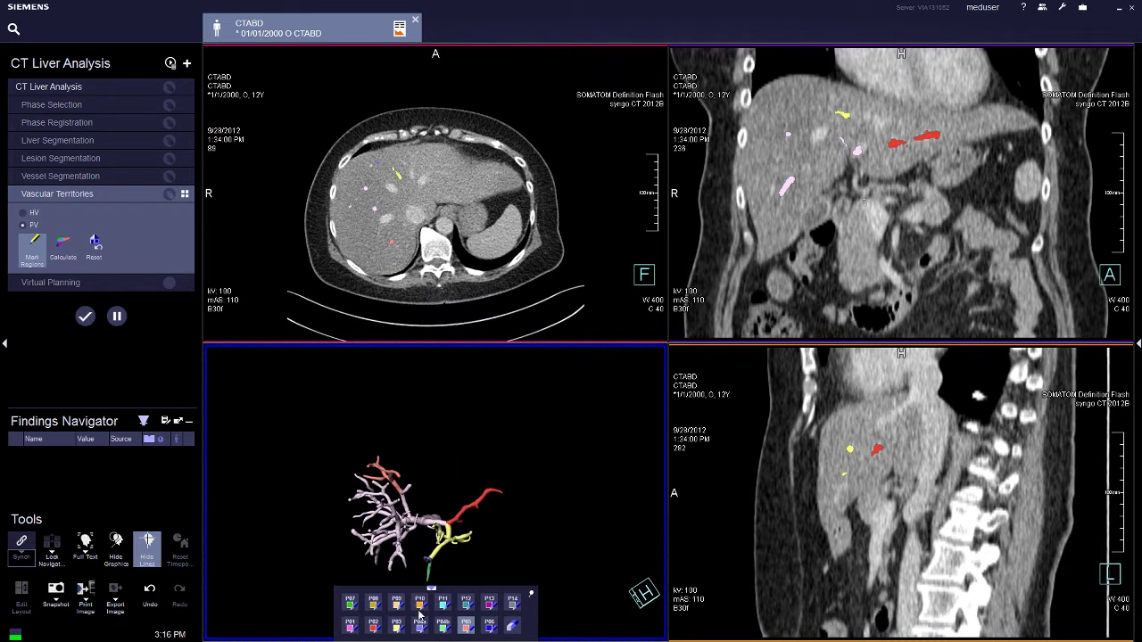
Mark the lower posterior right portal vein branch, located in the axial slices near the right kidney, as P06
{"action": "left_click", "coordinate": [489, 626]}
{"action": "left_click_drag", "start_coordinate": [453, 276], "coordinate": [461, 350]}
{"action": "left_click", "coordinate": [379, 214]}
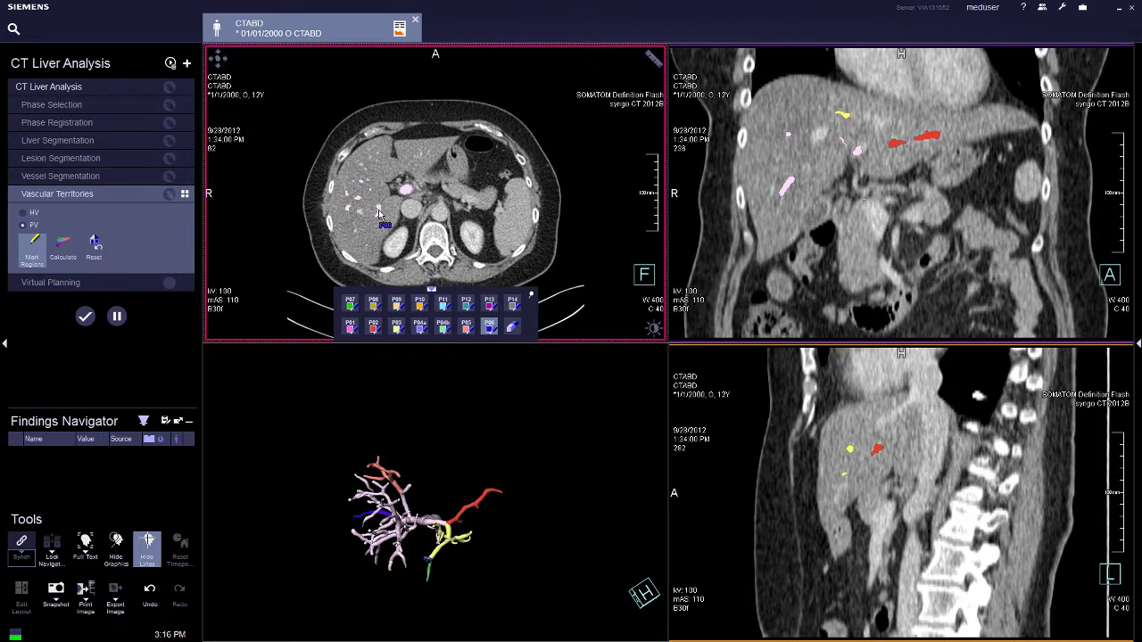
{"action": "left_click_drag", "start_coordinate": [441, 477], "coordinate": [408, 527]}
{"action": "left_click", "coordinate": [409, 523]}
Mark the lateral right portal vein branch, located in the axial slices, as P07
{"action": "left_click_drag", "start_coordinate": [451, 469], "coordinate": [377, 413]}
{"action": "left_click", "coordinate": [349, 606]}
{"action": "scroll", "coordinate": [408, 225], "scroll_direction": "up", "scroll_amount": 14}
{"action": "scroll", "coordinate": [409, 223], "scroll_direction": "down", "scroll_amount": 1}
{"action": "left_click", "coordinate": [373, 204]}
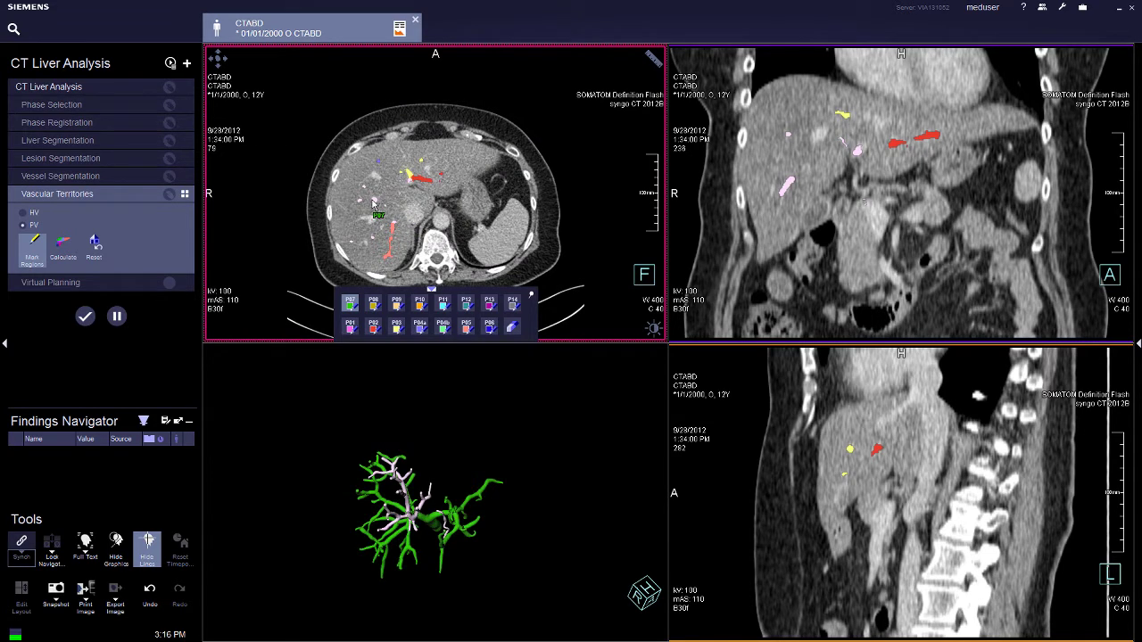
{"action": "scroll", "coordinate": [366, 205], "scroll_direction": "up", "scroll_amount": 3}
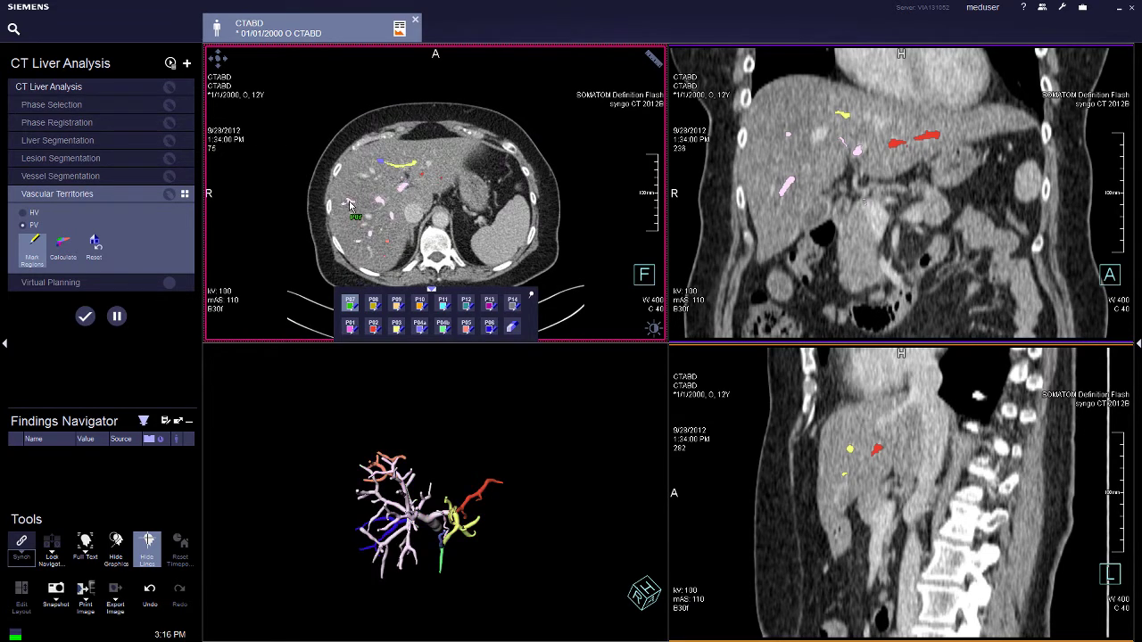
{"action": "left_click_drag", "start_coordinate": [518, 461], "coordinate": [512, 343]}
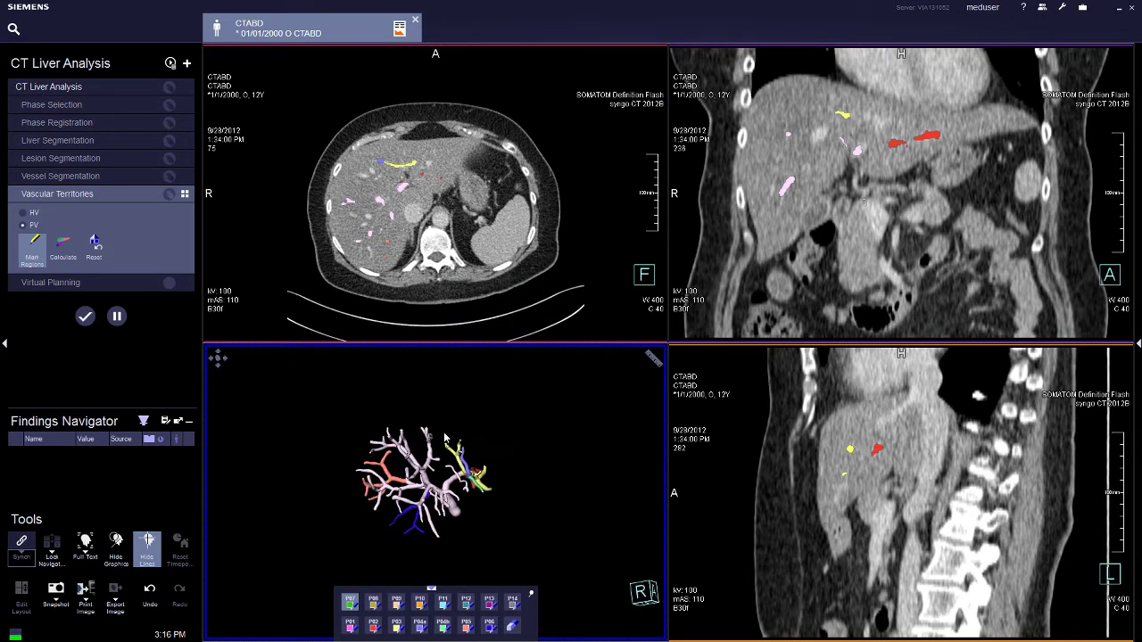
{"action": "left_click_drag", "start_coordinate": [444, 470], "coordinate": [429, 464]}
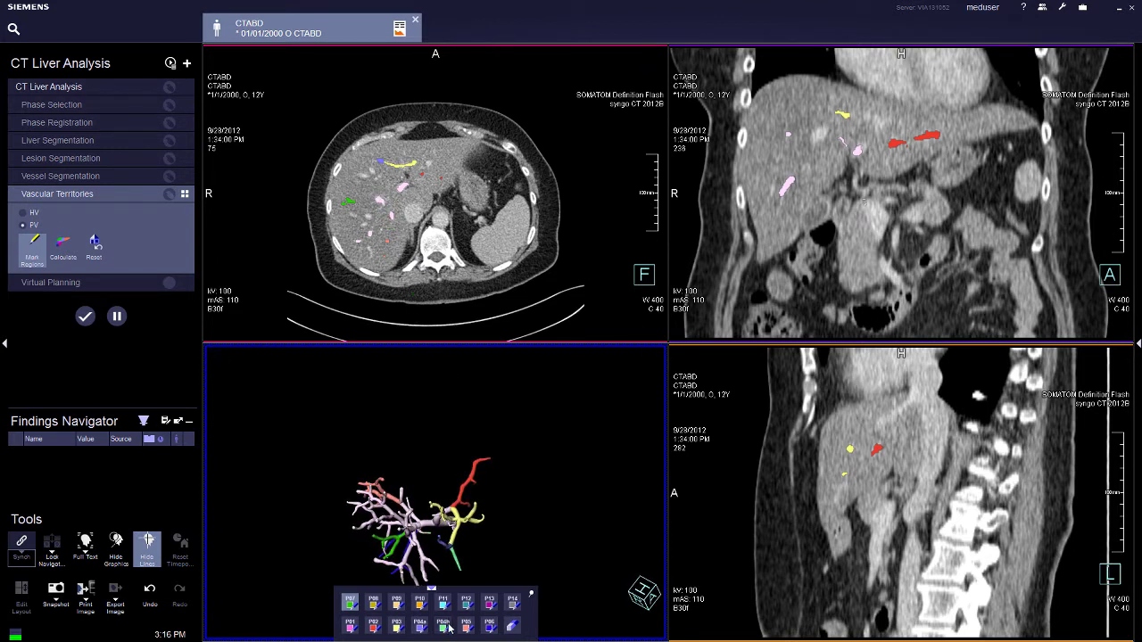
Mark the anterior right portal branches running to the lower liver as P08, using the axial slices and the 3D vessel tree
{"action": "left_click", "coordinate": [374, 605]}
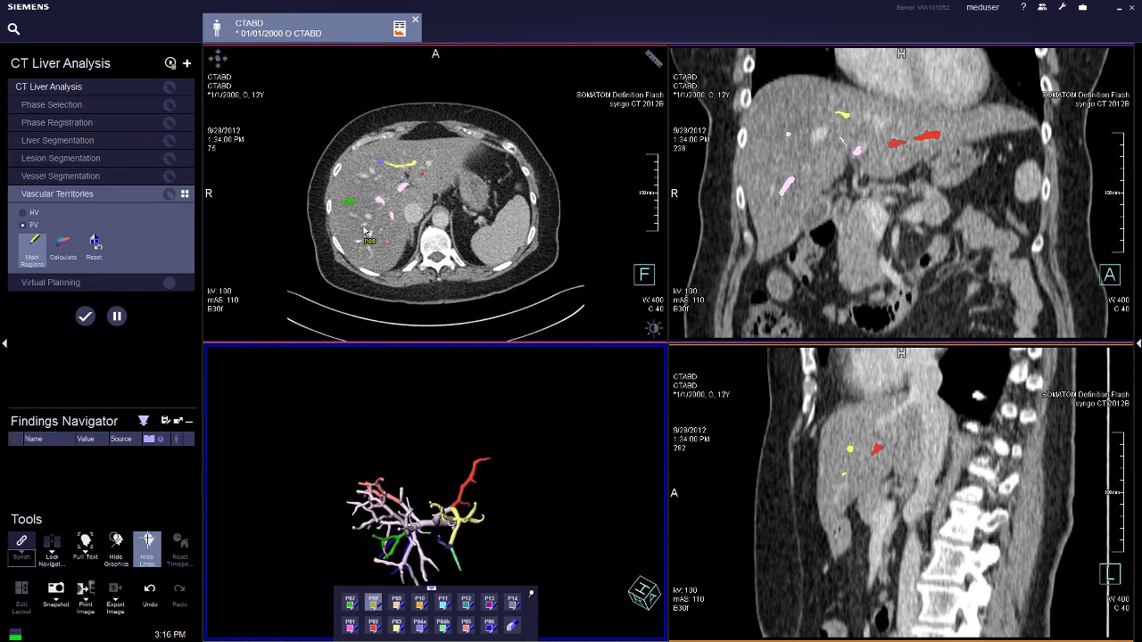
{"action": "scroll", "coordinate": [364, 180], "scroll_direction": "down", "scroll_amount": 10}
{"action": "left_click", "coordinate": [367, 184]}
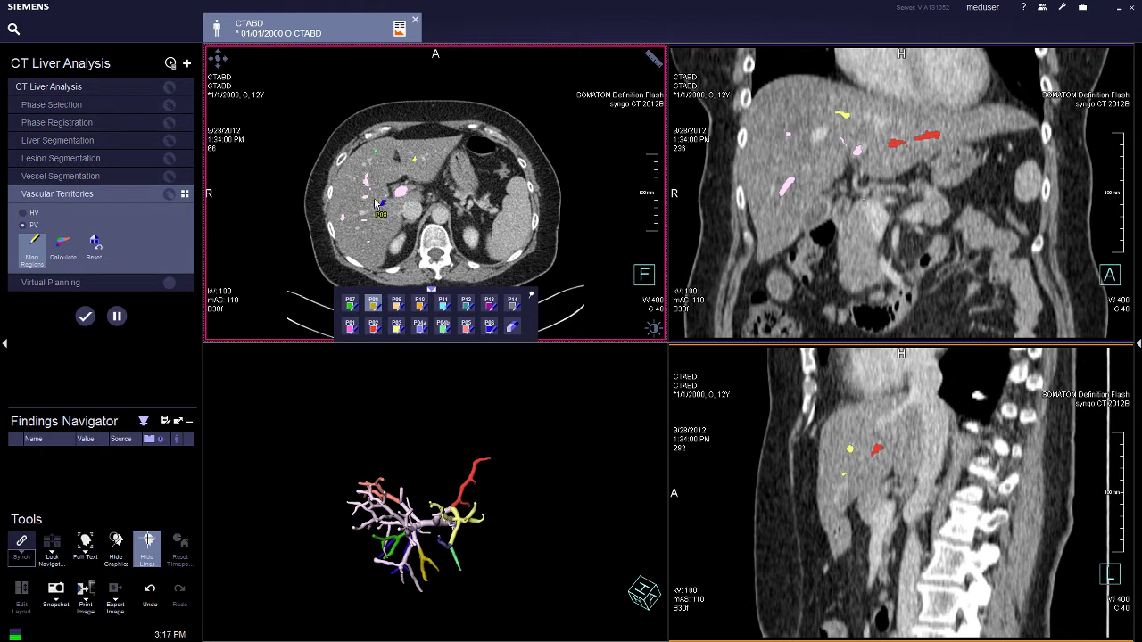
{"action": "left_click_drag", "start_coordinate": [512, 541], "coordinate": [487, 489]}
{"action": "left_click", "coordinate": [408, 527]}
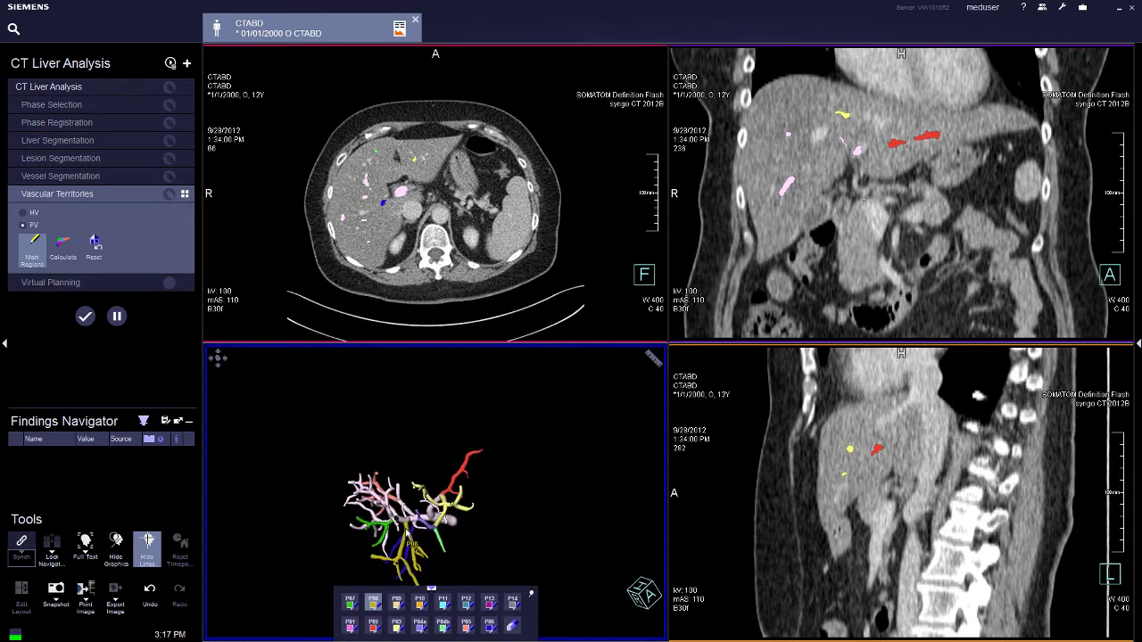
{"action": "left_click", "coordinate": [408, 534]}
{"action": "left_click_drag", "start_coordinate": [447, 438], "coordinate": [303, 540]}
{"action": "left_click_drag", "start_coordinate": [485, 530], "coordinate": [392, 544]}
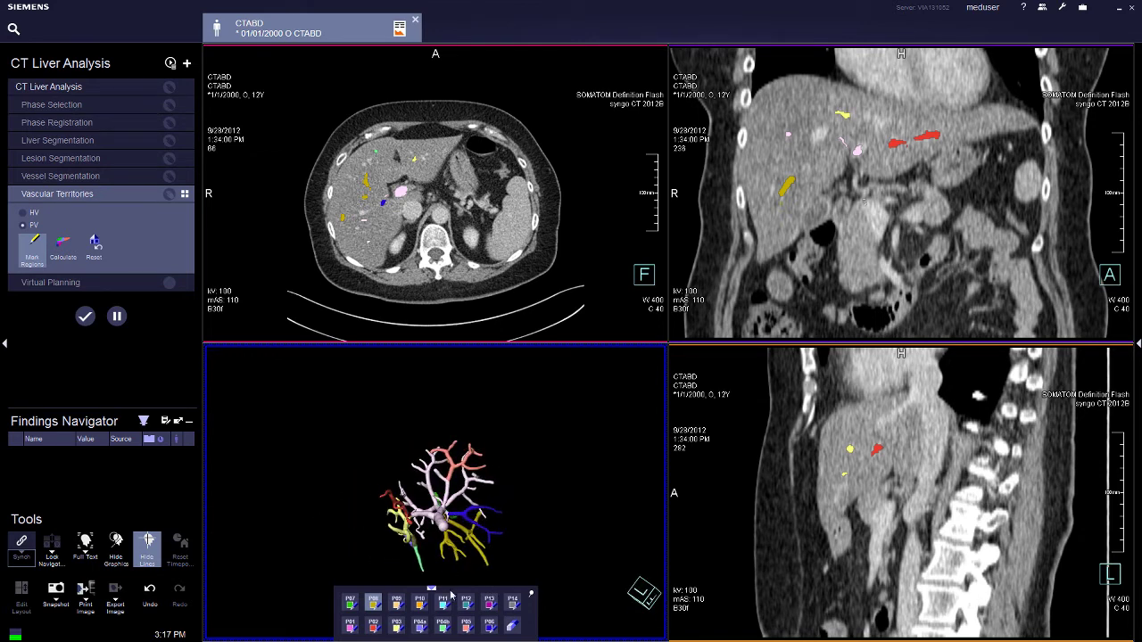
Mark the posterior portal branch nearest the vena cava as P01, including its side branches in the 3D vessel tree
{"action": "left_click", "coordinate": [352, 629]}
{"action": "mouse_move", "coordinate": [453, 211]}
{"action": "left_mouse_down"}
{"action": "mouse_move", "coordinate": [453, 186]}
{"action": "mouse_move", "coordinate": [454, 204]}
{"action": "left_mouse_up"}
{"action": "scroll", "coordinate": [453, 202], "scroll_direction": "up", "scroll_amount": 13}
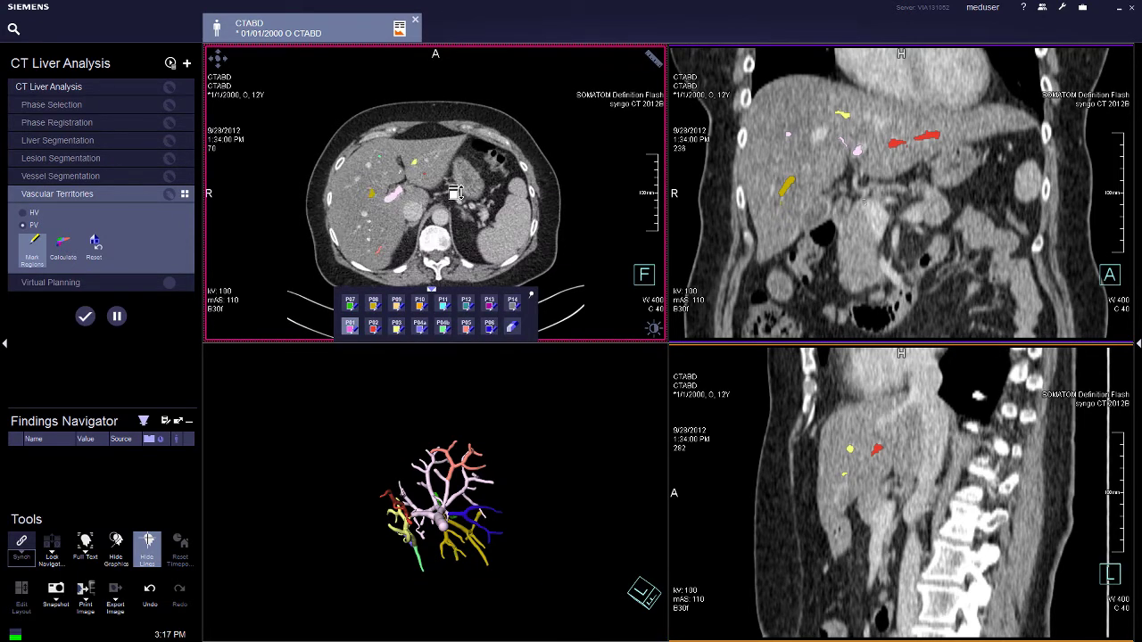
{"action": "left_click", "coordinate": [394, 215]}
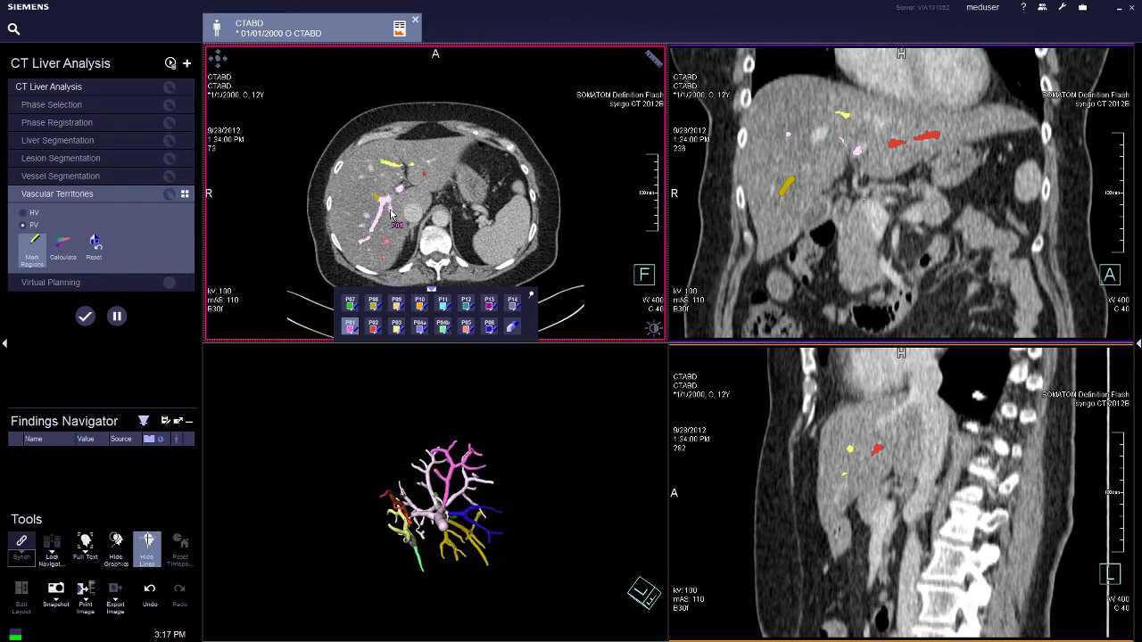
{"action": "left_click", "coordinate": [449, 497]}
{"action": "left_click_drag", "start_coordinate": [533, 435], "coordinate": [408, 418]}
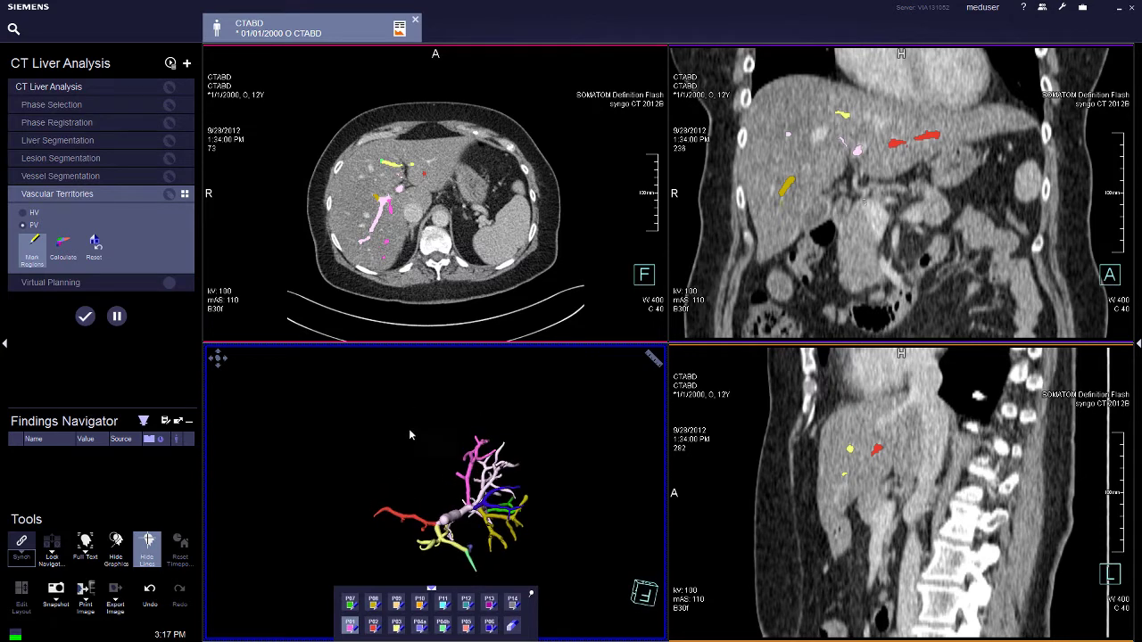
Mark the right posterolateral portal branches, located in the axial slices beside the P01 branch, as P05
{"action": "left_click", "coordinate": [465, 627]}
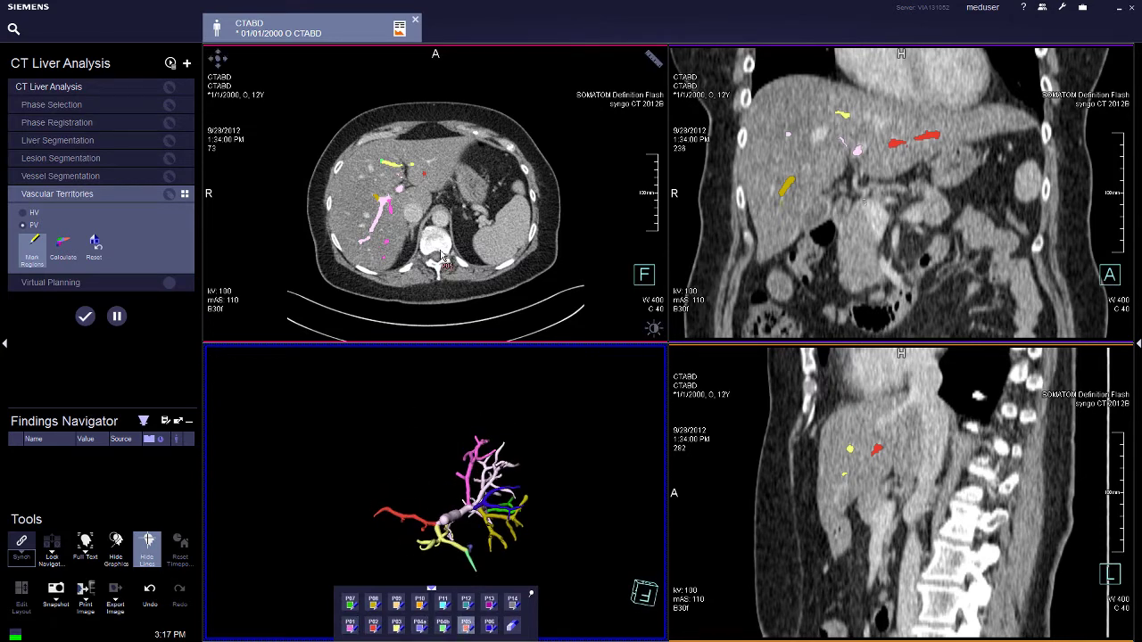
{"action": "left_click", "coordinate": [443, 212]}
{"action": "scroll", "coordinate": [444, 213], "scroll_direction": "up", "scroll_amount": 15}
{"action": "scroll", "coordinate": [443, 213], "scroll_direction": "down", "scroll_amount": 13}
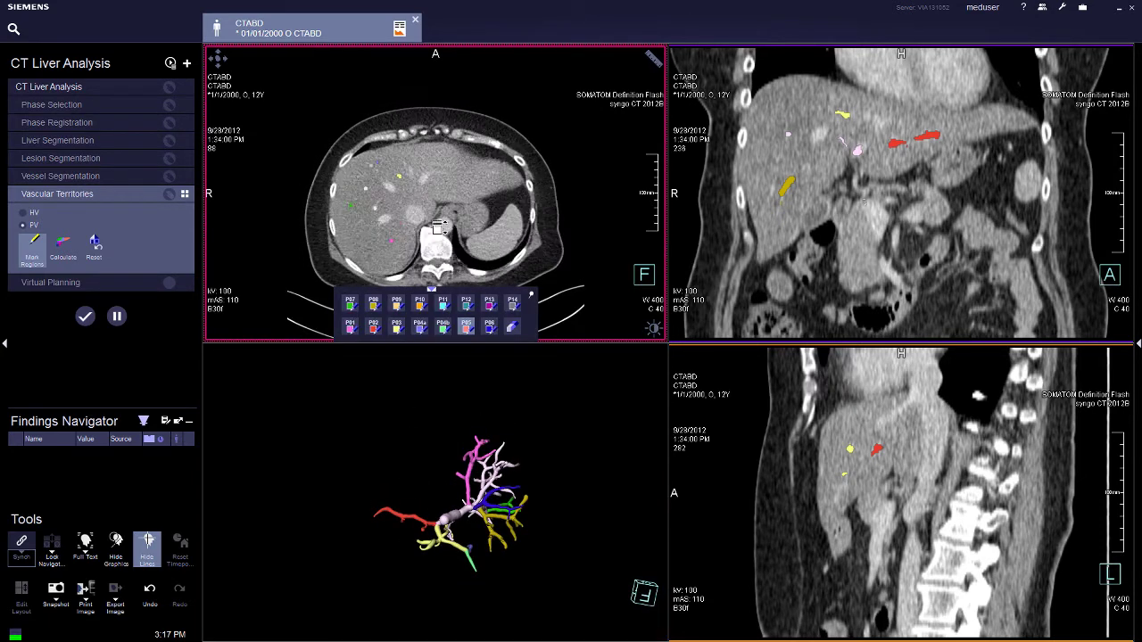
{"action": "scroll", "coordinate": [433, 252], "scroll_direction": "down", "scroll_amount": 5}
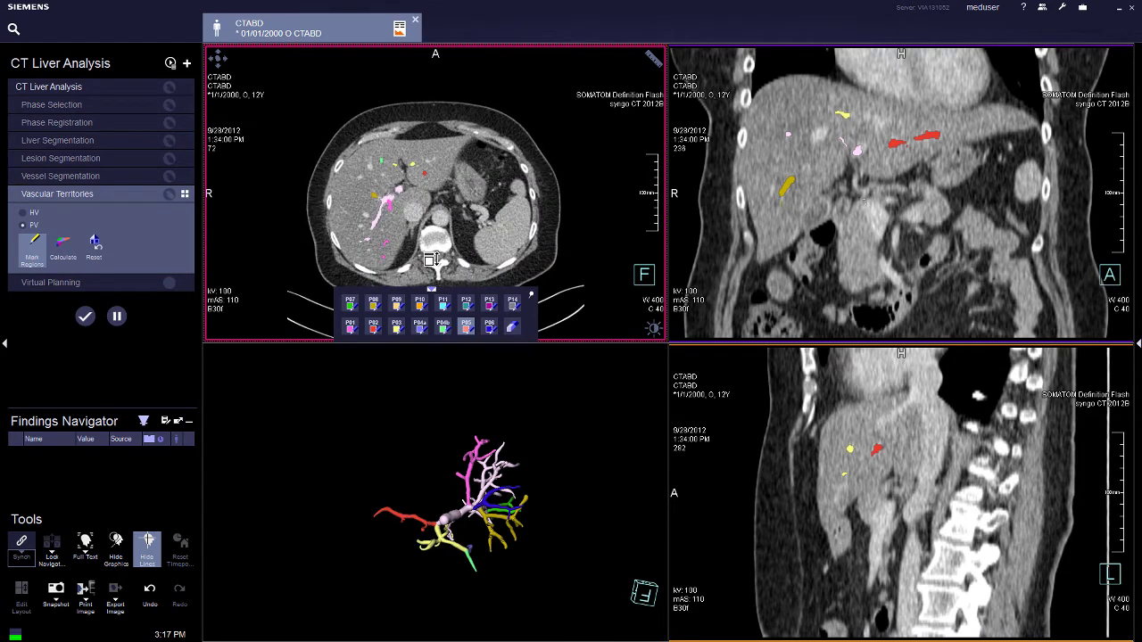
{"action": "left_click", "coordinate": [379, 230]}
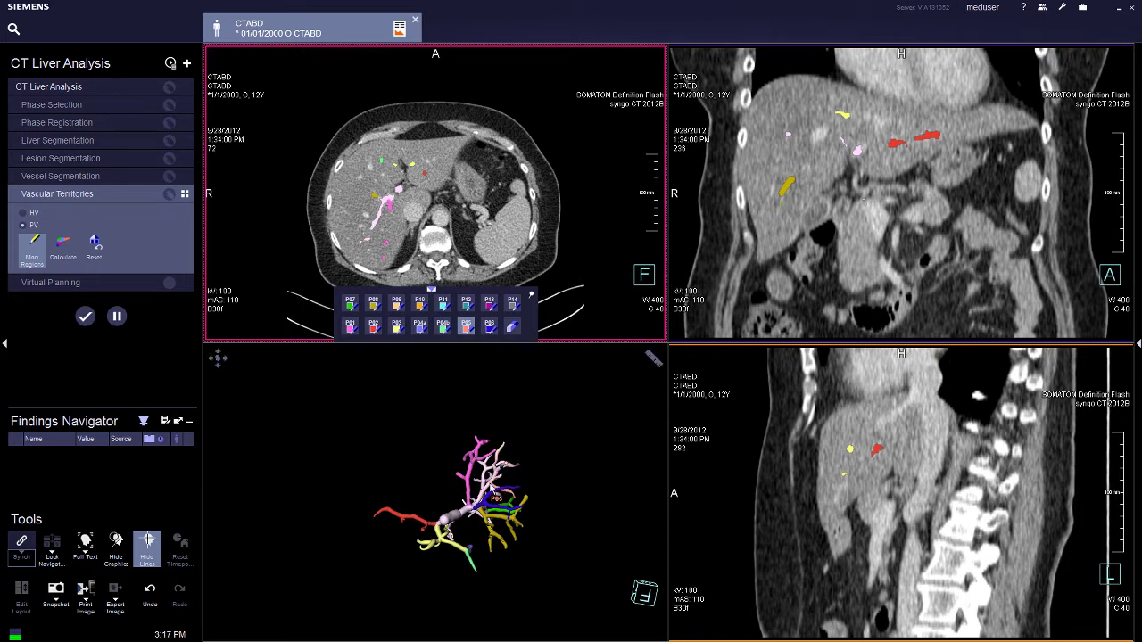
{"action": "left_click_drag", "start_coordinate": [488, 488], "coordinate": [323, 391]}
{"action": "left_click_drag", "start_coordinate": [519, 489], "coordinate": [400, 457]}
Calculate the PV vascular territories and review them through the axial slices
{"action": "left_click", "coordinate": [64, 248]}
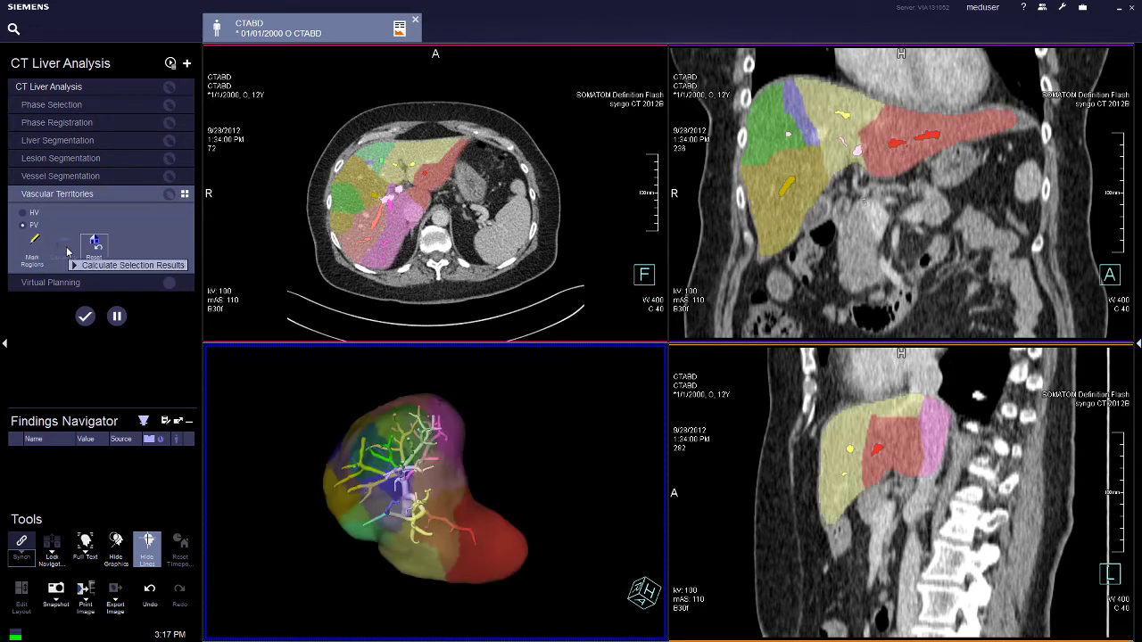
{"action": "scroll", "coordinate": [475, 174], "scroll_direction": "down", "scroll_amount": 14}
{"action": "scroll", "coordinate": [475, 174], "scroll_direction": "down", "scroll_amount": 3}
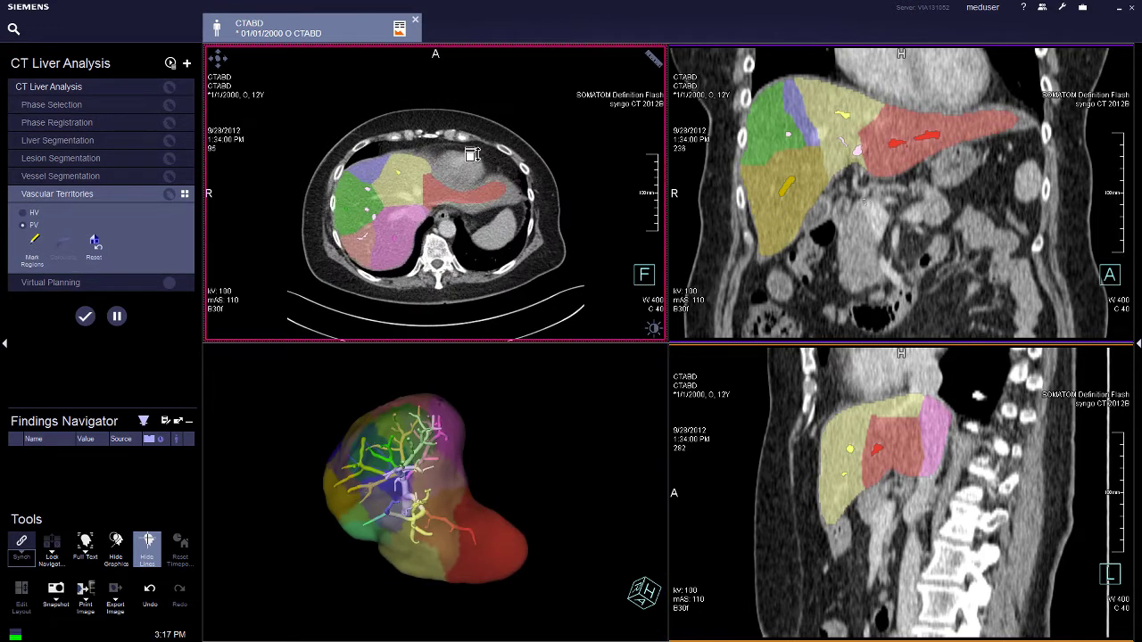
{"action": "scroll", "coordinate": [470, 188], "scroll_direction": "up", "scroll_amount": 18}
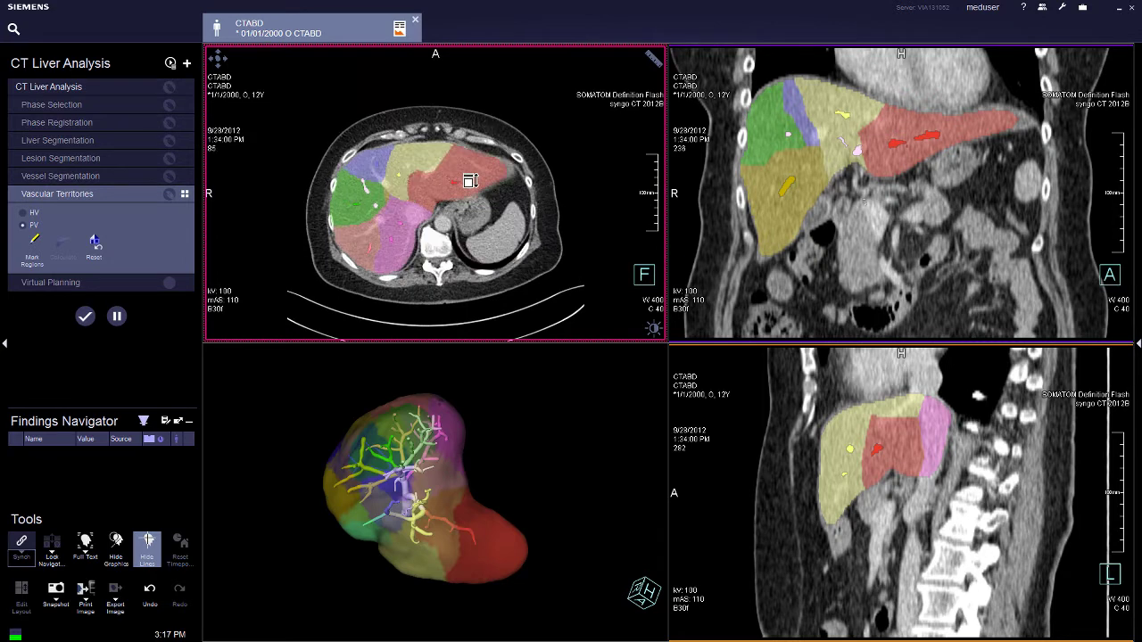
{"action": "scroll", "coordinate": [470, 211], "scroll_direction": "up", "scroll_amount": 20}
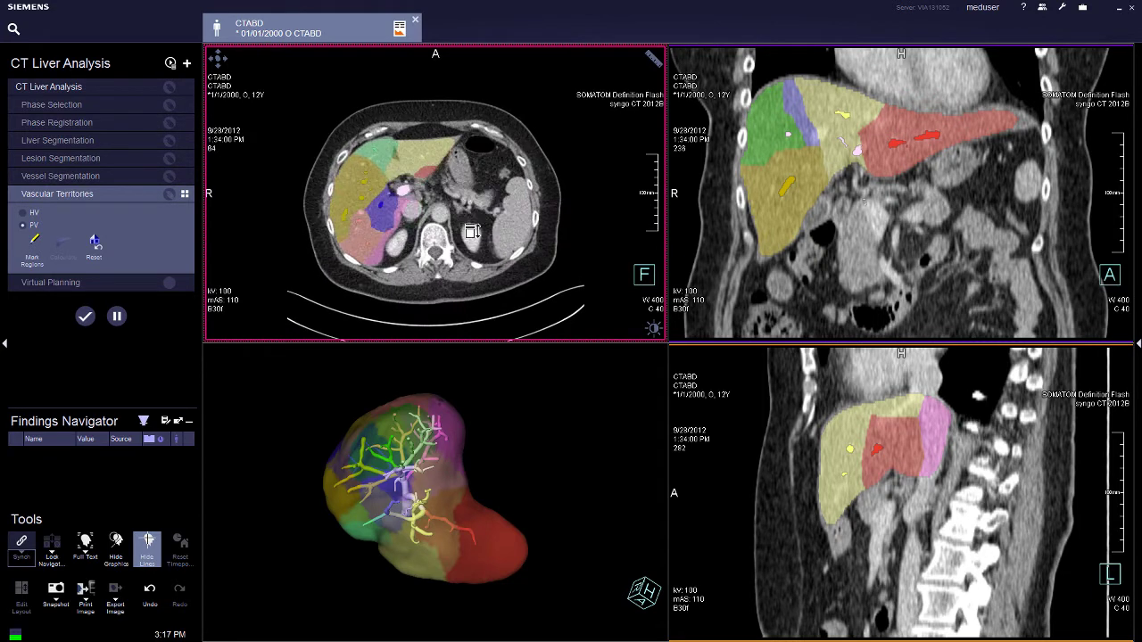
{"action": "scroll", "coordinate": [473, 278], "scroll_direction": "down", "scroll_amount": 20}
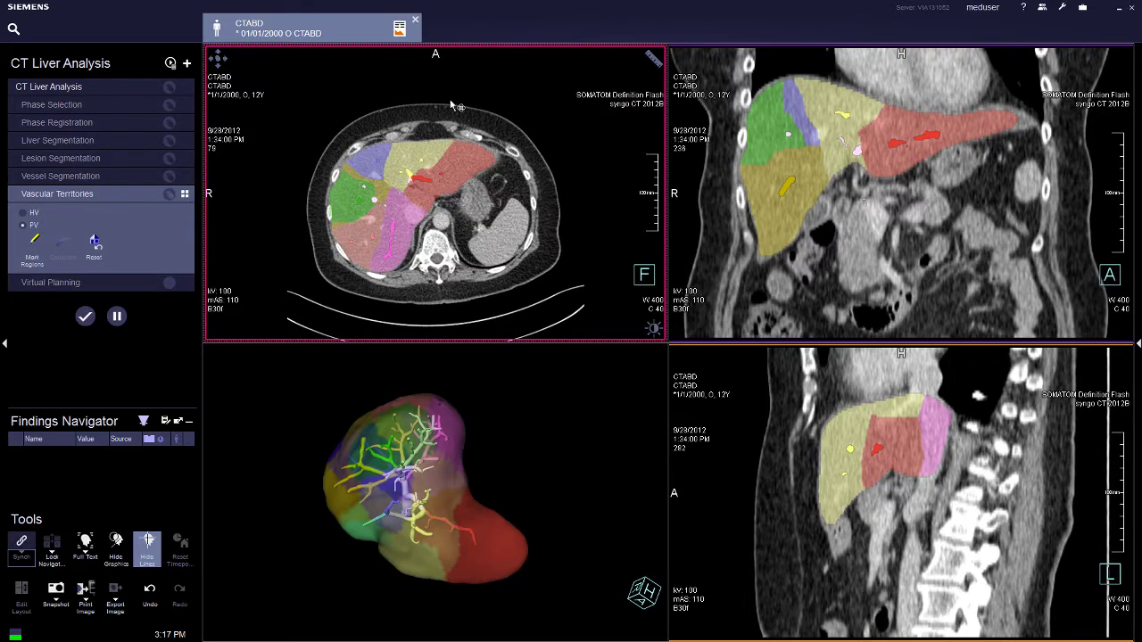
Open the CT Liver Analysis report and review the general, PV and HV anatomy volumes with their snapshots
{"action": "left_click", "coordinate": [401, 30]}
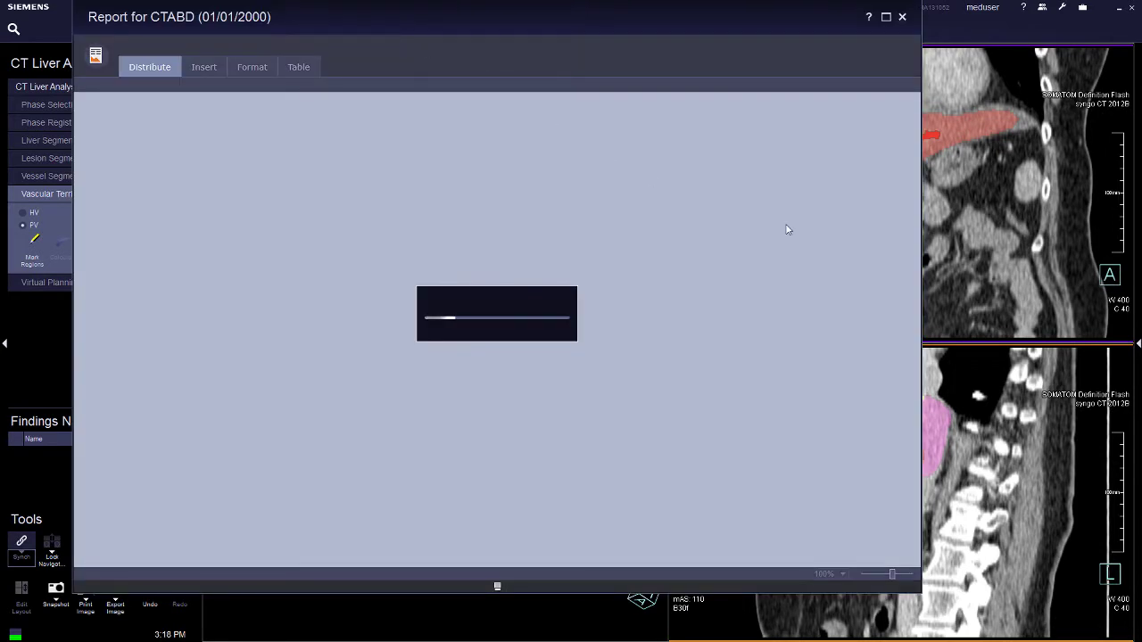
{"action": "left_click_drag", "start_coordinate": [920, 147], "coordinate": [924, 192]}
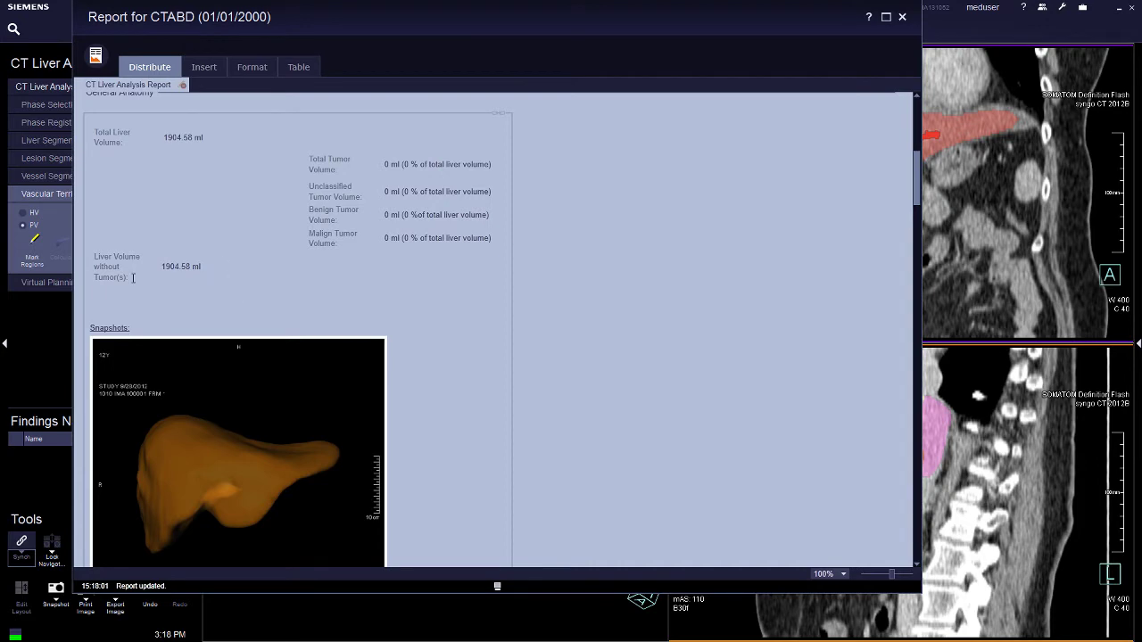
{"action": "left_click_drag", "start_coordinate": [917, 171], "coordinate": [918, 239]}
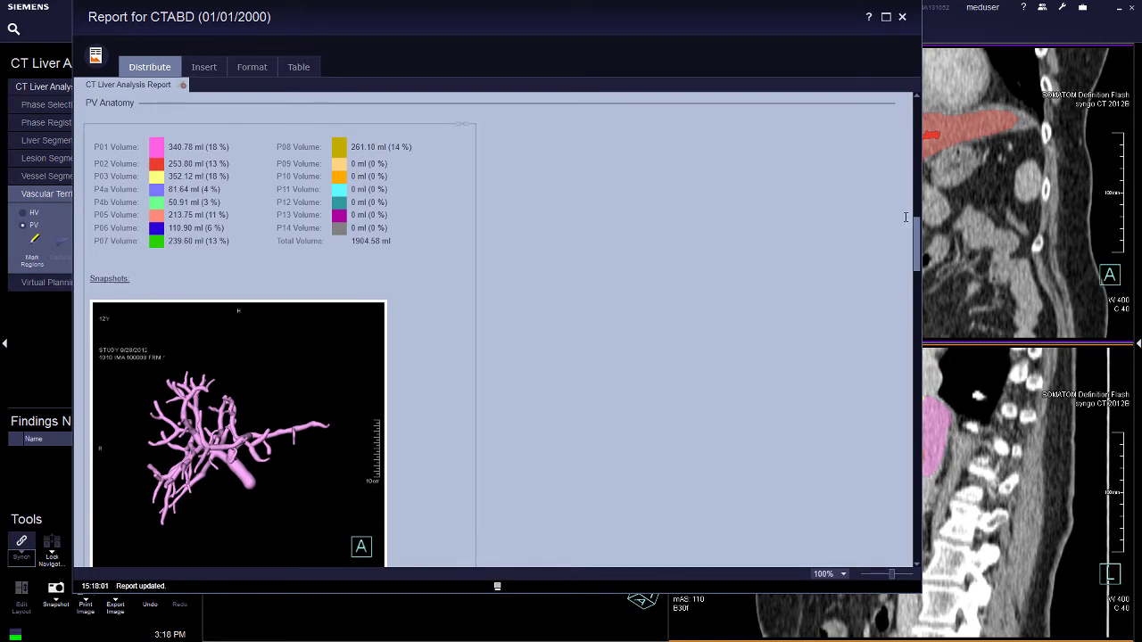
{"action": "left_click_drag", "start_coordinate": [918, 226], "coordinate": [916, 297]}
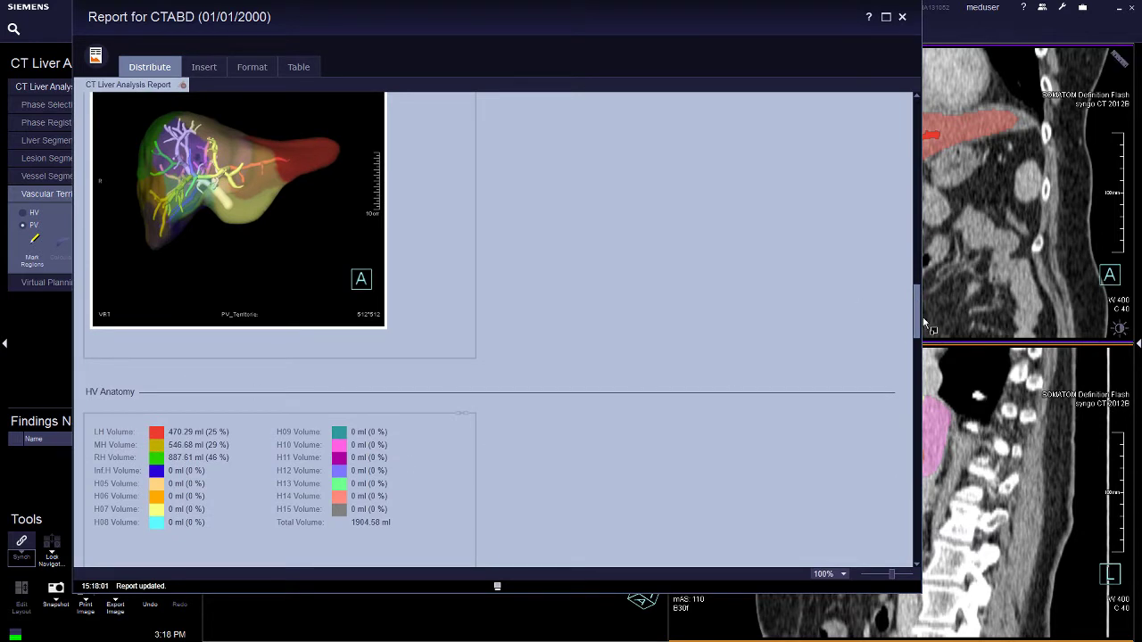
{"action": "left_click_drag", "start_coordinate": [917, 317], "coordinate": [916, 357]}
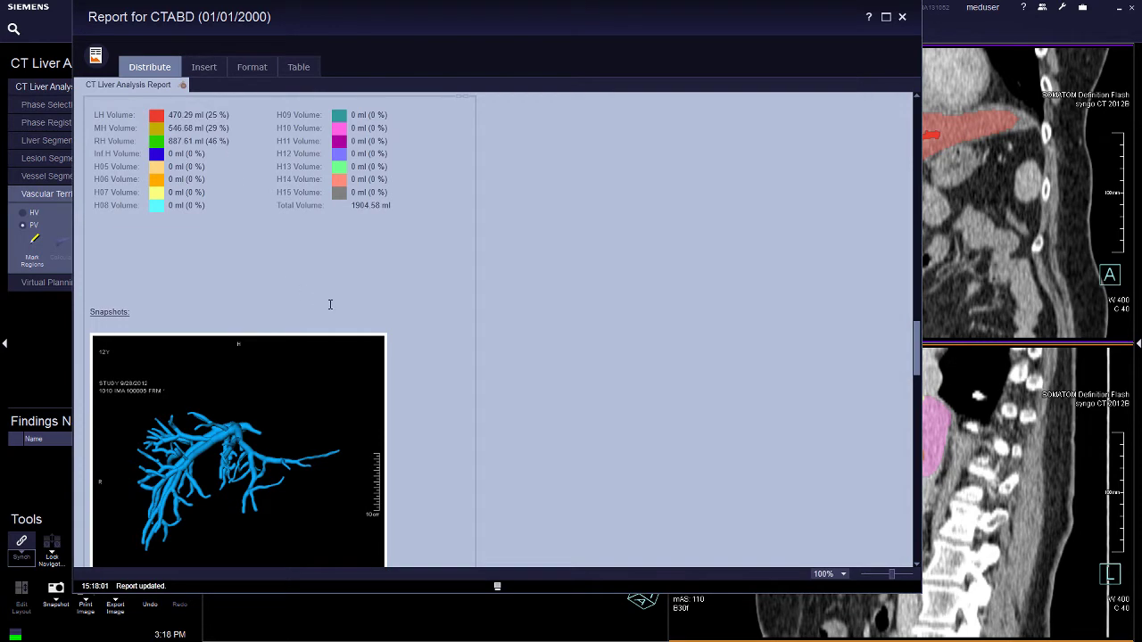
{"action": "scroll", "coordinate": [356, 352], "scroll_direction": "down", "scroll_amount": 5}
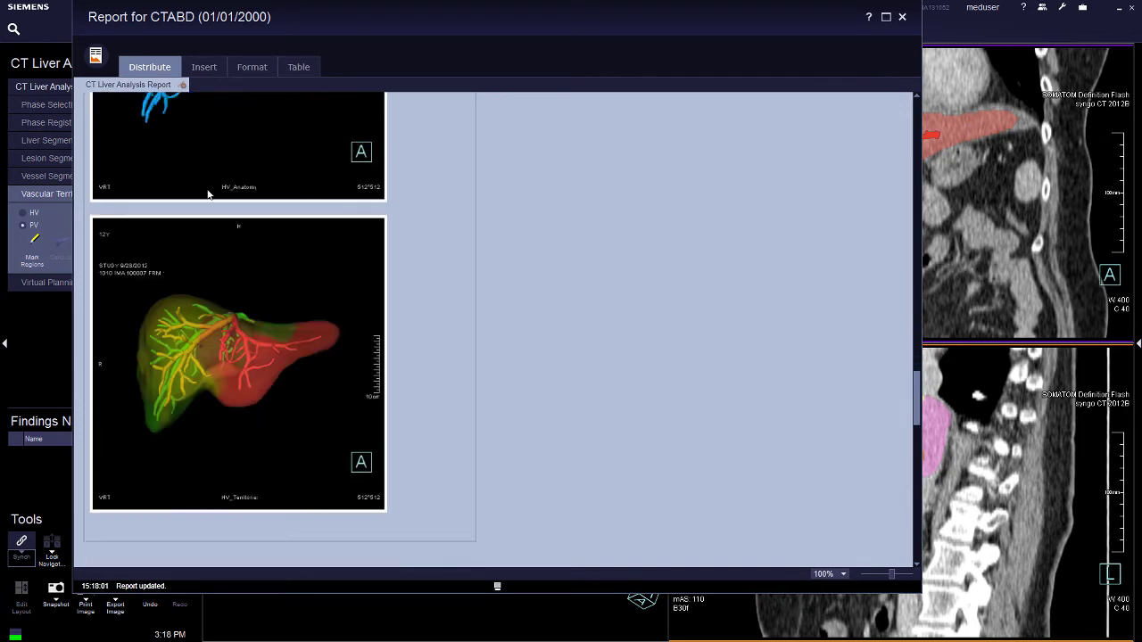
Print the full liver report with Microsoft Print to PDF, saving it as "analysis" in Documents, and close the print preview
{"action": "left_click", "coordinate": [96, 55]}
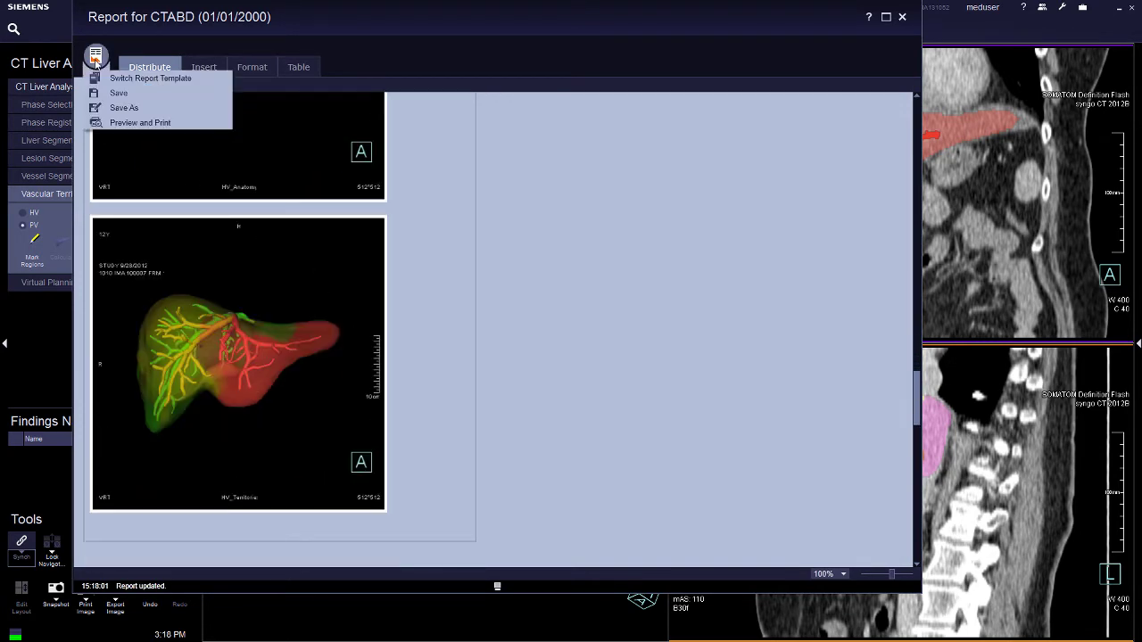
{"action": "left_click", "coordinate": [133, 123]}
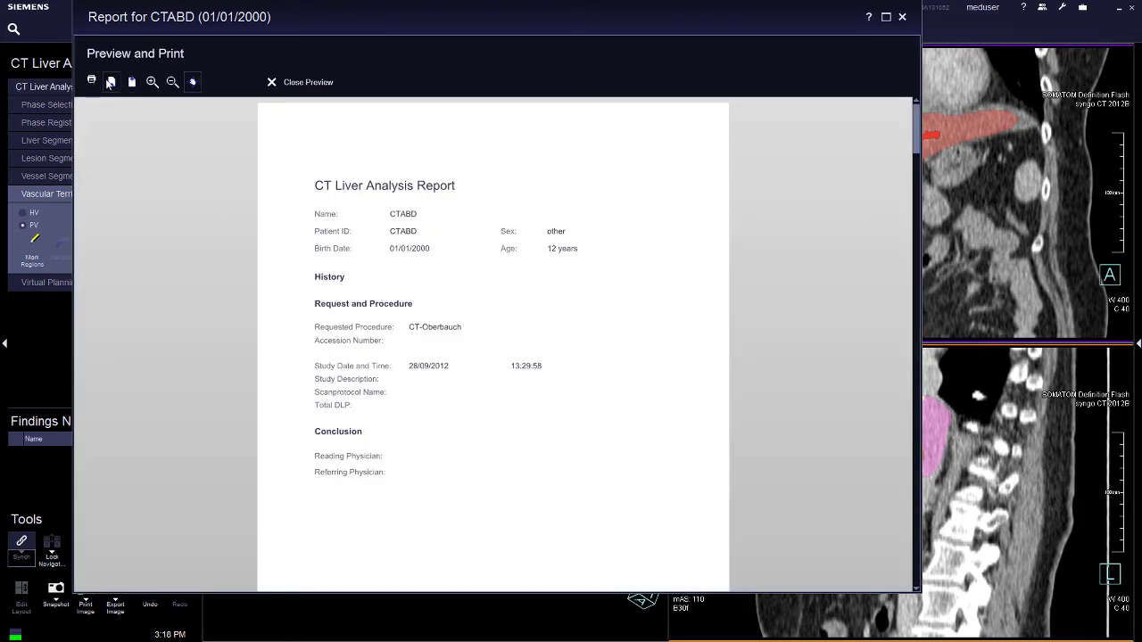
{"action": "left_click", "coordinate": [91, 81]}
{"action": "left_click", "coordinate": [175, 122]}
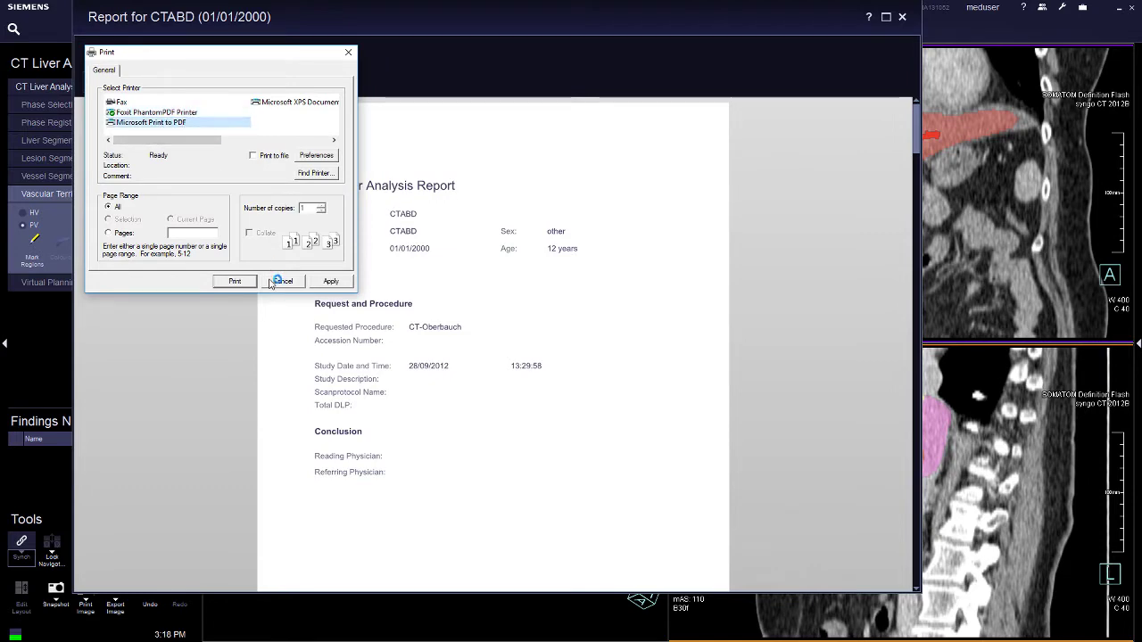
{"action": "left_click", "coordinate": [238, 280]}
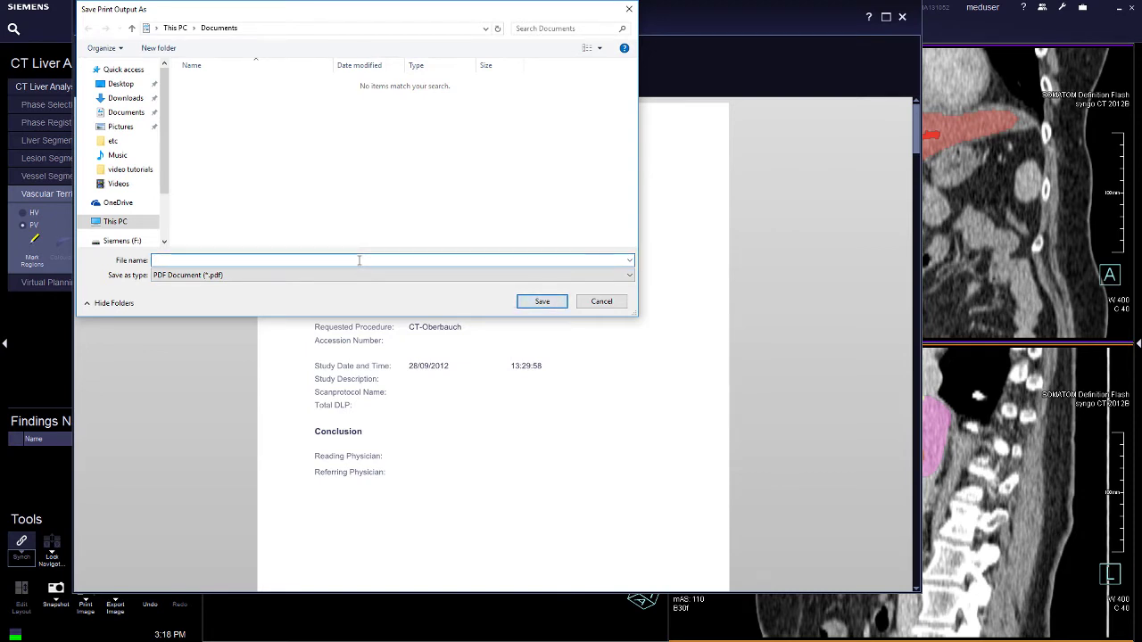
{"action": "type", "text": "analysis"}
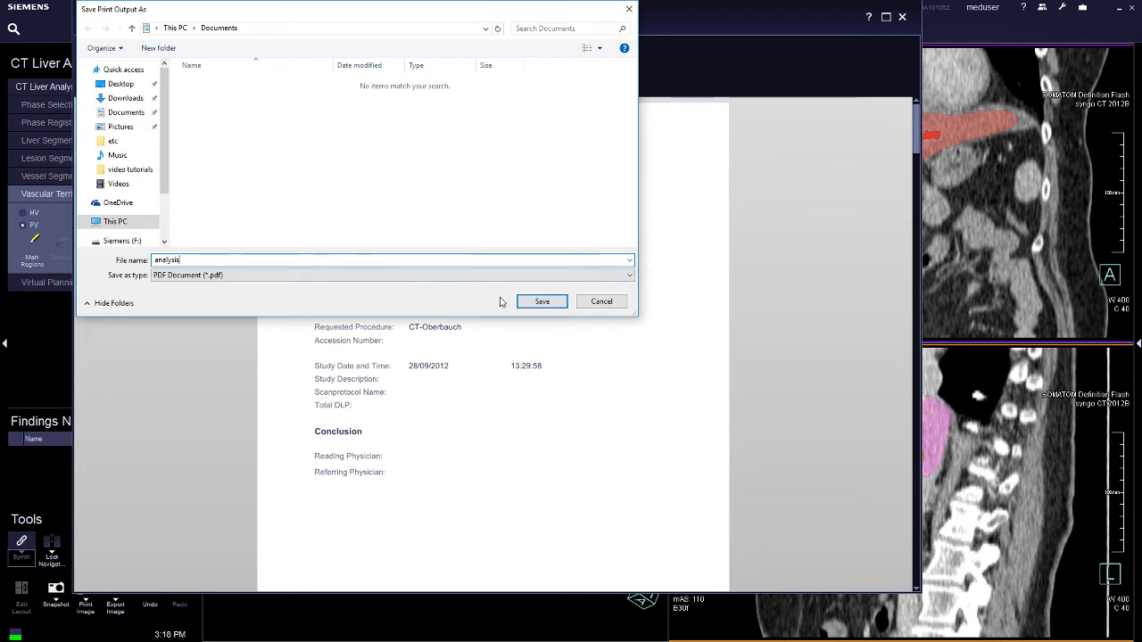
{"action": "left_click", "coordinate": [538, 301]}
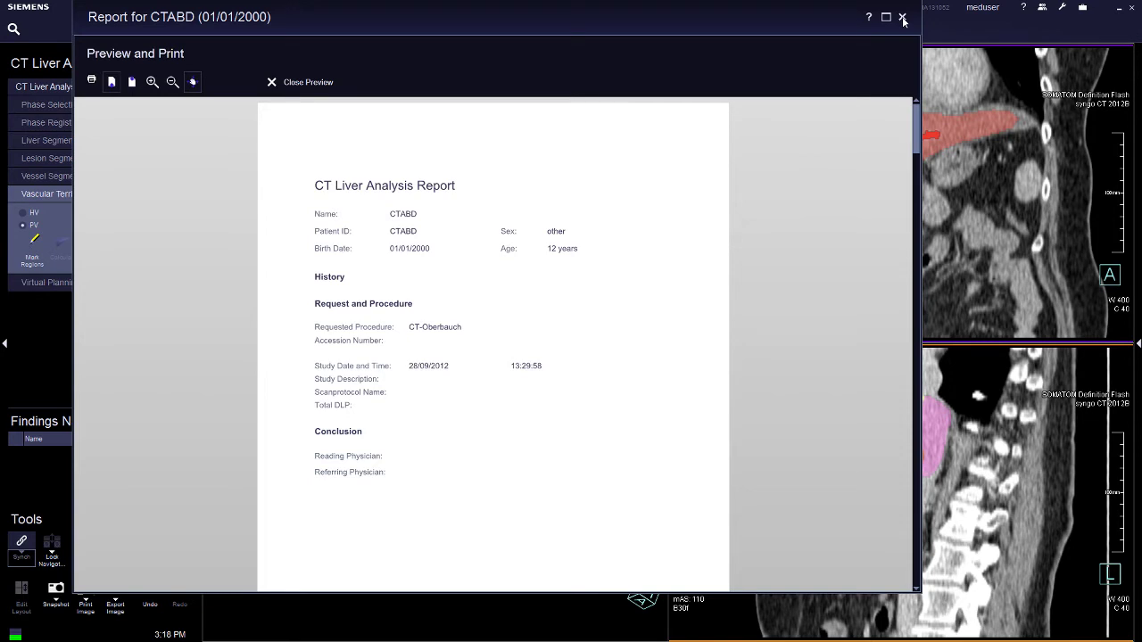
{"action": "left_click", "coordinate": [301, 83]}
Close the report and examine the PV territories through the axial slices down to the lower tip of the liver
{"action": "scroll", "coordinate": [542, 196], "scroll_direction": "up", "scroll_amount": 7}
{"action": "scroll", "coordinate": [542, 201], "scroll_direction": "down", "scroll_amount": 16}
{"action": "scroll", "coordinate": [541, 206], "scroll_direction": "up", "scroll_amount": 7}
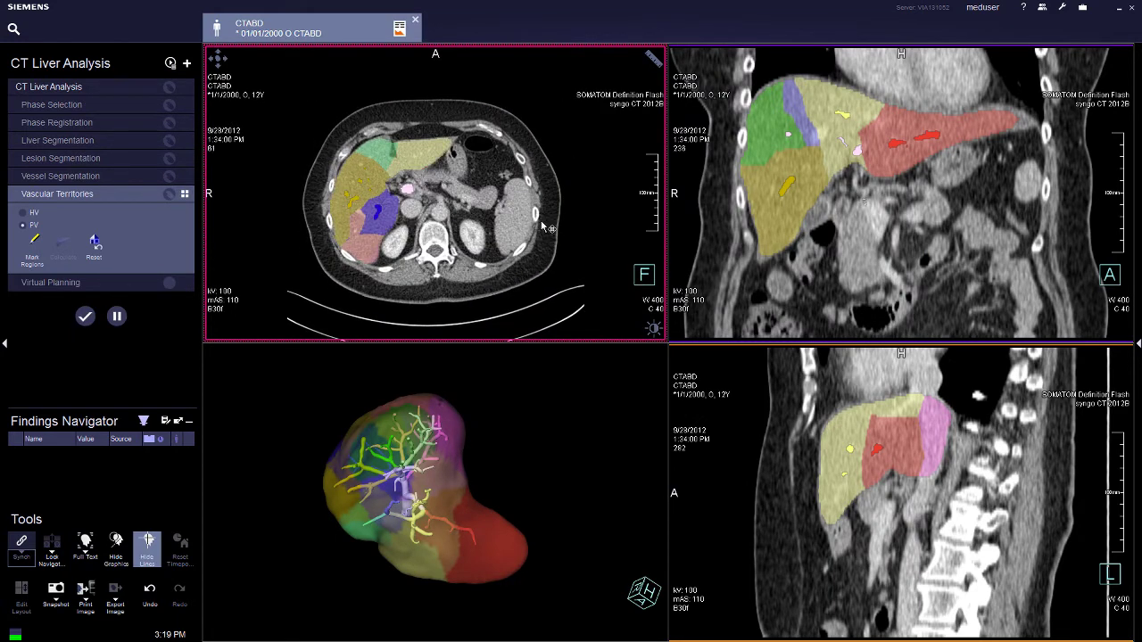
{"action": "scroll", "coordinate": [533, 232], "scroll_direction": "up", "scroll_amount": 20}
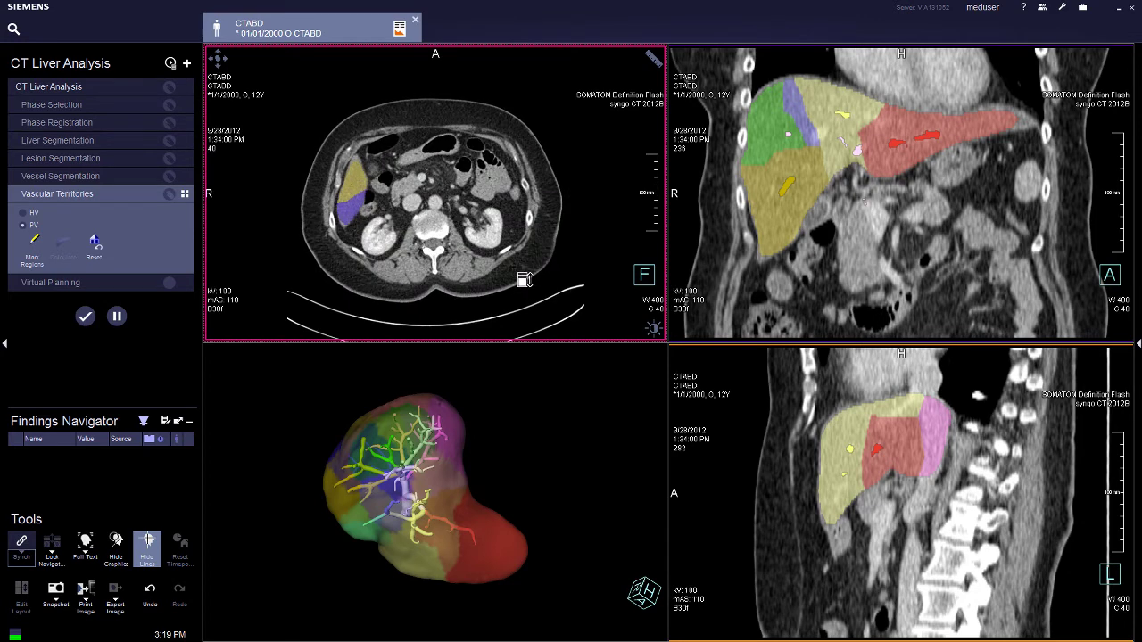
{"action": "scroll", "coordinate": [526, 278], "scroll_direction": "down", "scroll_amount": 5}
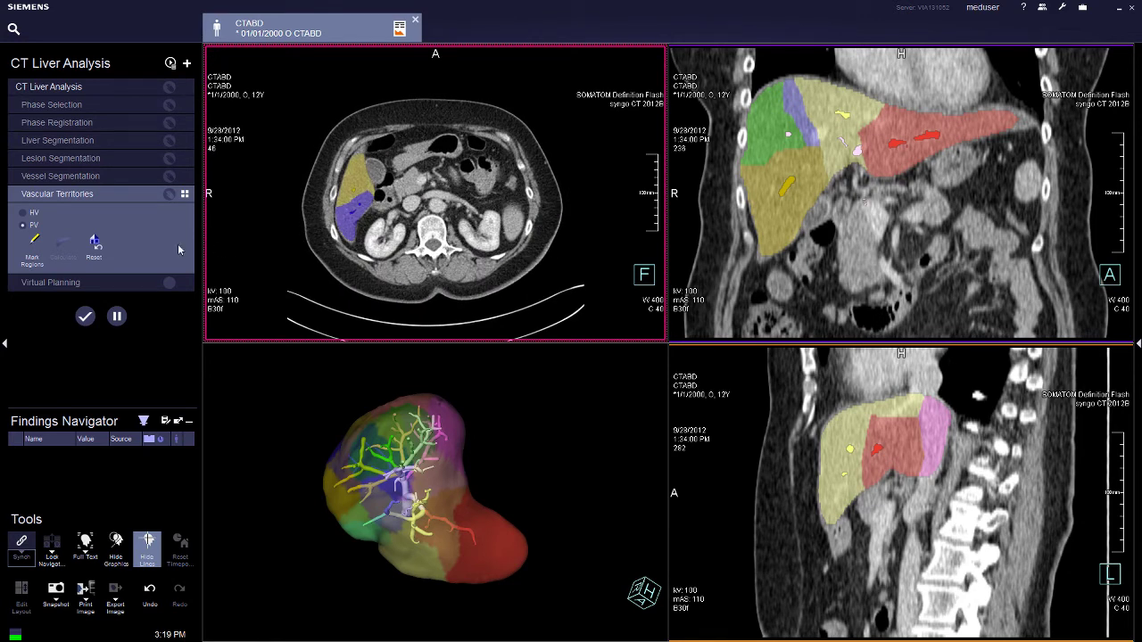
Start Virtual Planning and draw resection lines for Proposal 1 across the liver on an axial and a coronal slice
{"action": "left_click", "coordinate": [93, 283]}
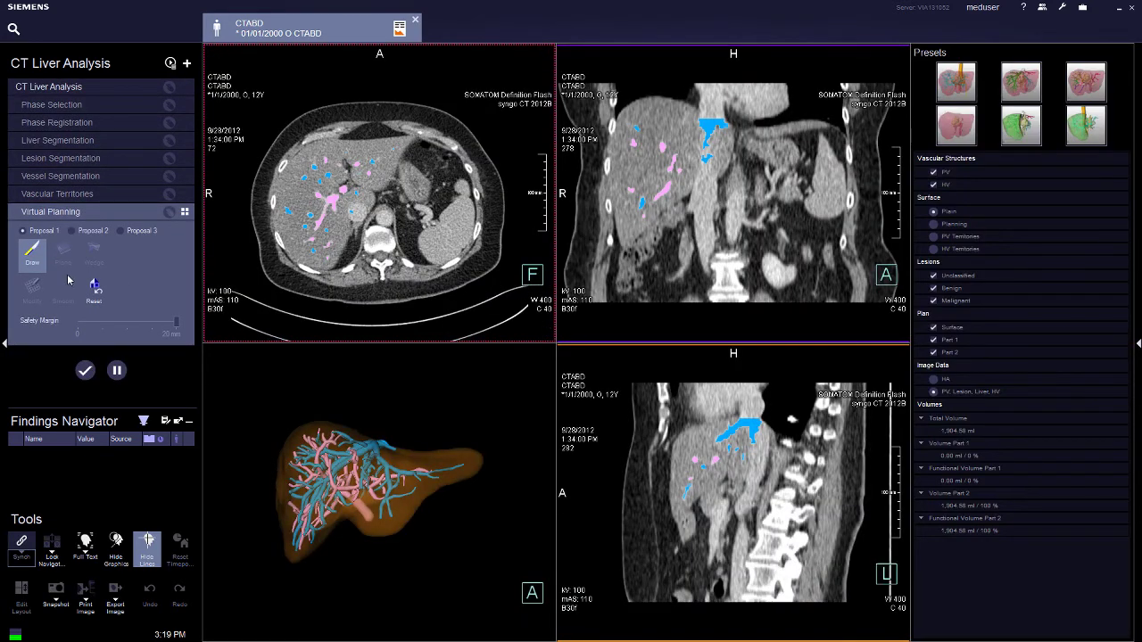
{"action": "mouse_move", "coordinate": [393, 238]}
{"action": "left_mouse_down"}
{"action": "mouse_move", "coordinate": [395, 208]}
{"action": "mouse_move", "coordinate": [394, 237]}
{"action": "left_mouse_up"}
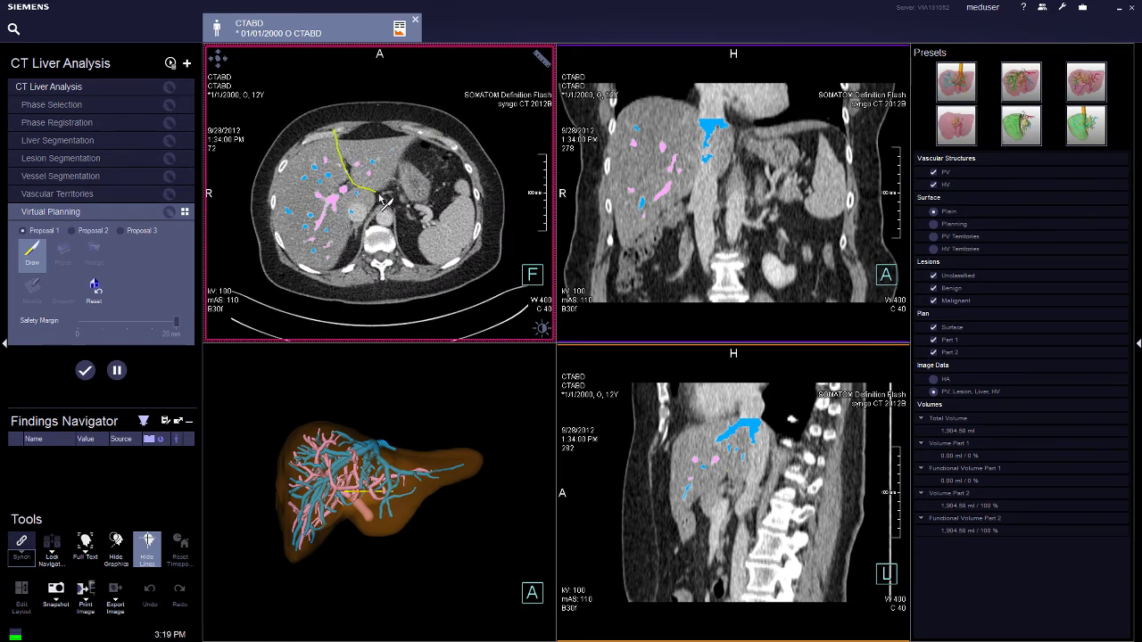
{"action": "left_click_drag", "start_coordinate": [734, 247], "coordinate": [709, 329]}
{"action": "left_click_drag", "start_coordinate": [646, 92], "coordinate": [689, 205]}
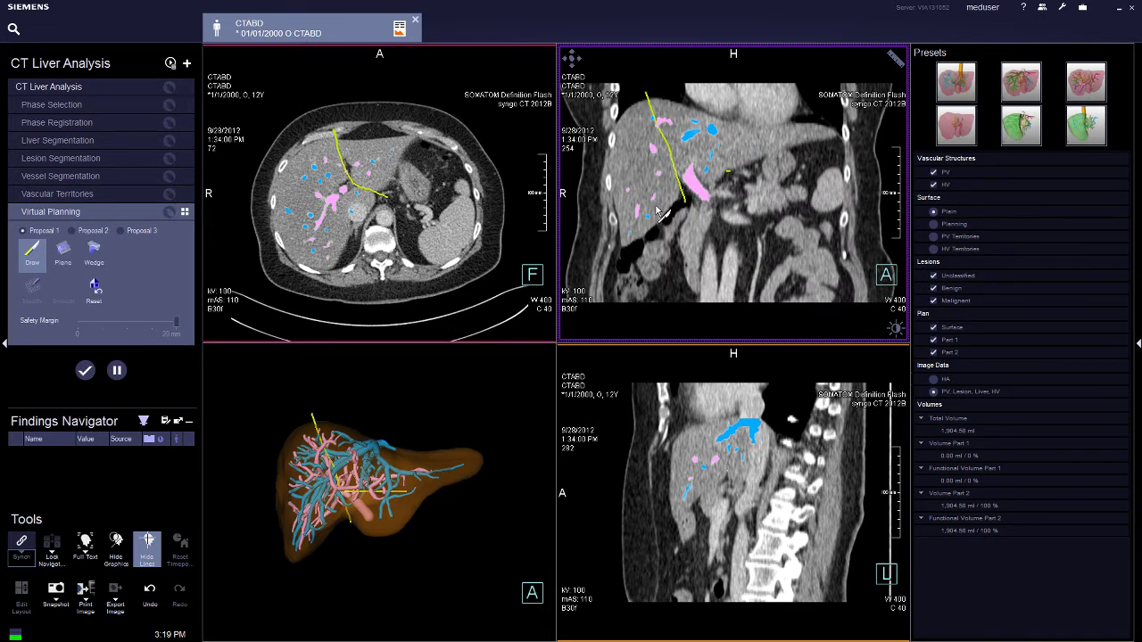
Generate the resection plane from the drawn lines and review the two liver parts in 3D and on the axial slices
{"action": "left_click", "coordinate": [63, 255]}
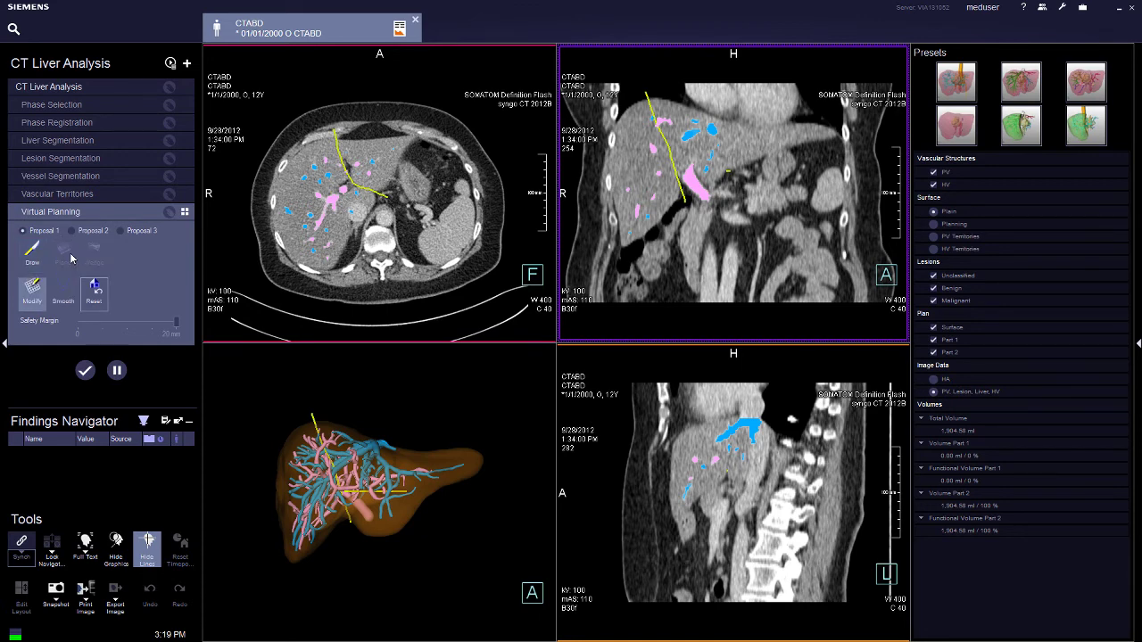
{"action": "left_click_drag", "start_coordinate": [360, 457], "coordinate": [400, 480]}
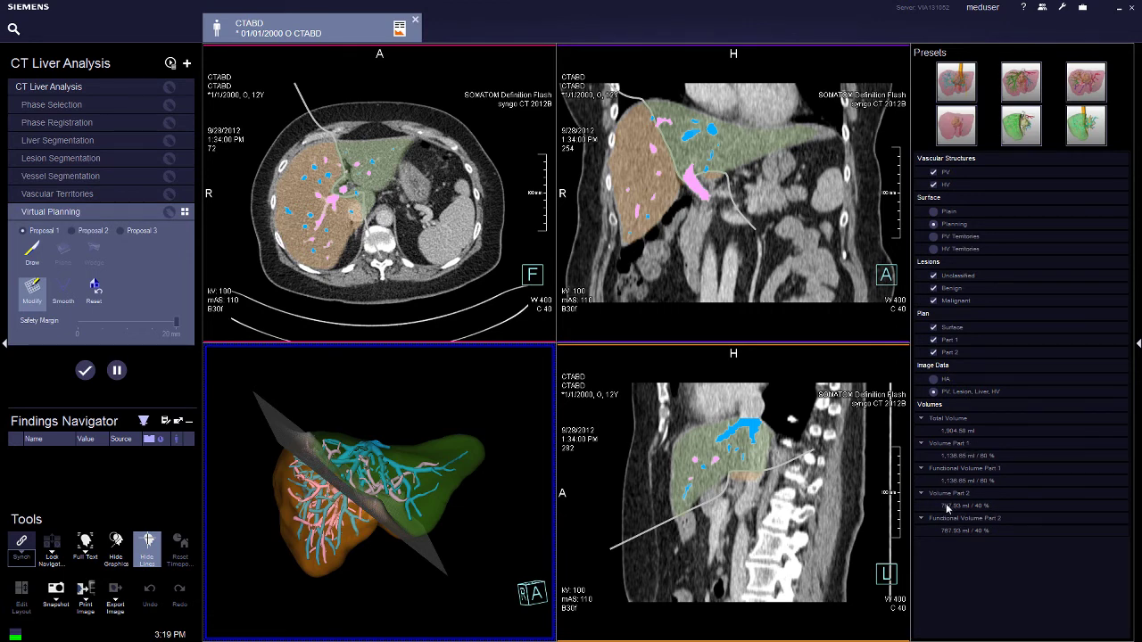
{"action": "left_click_drag", "start_coordinate": [424, 509], "coordinate": [446, 484]}
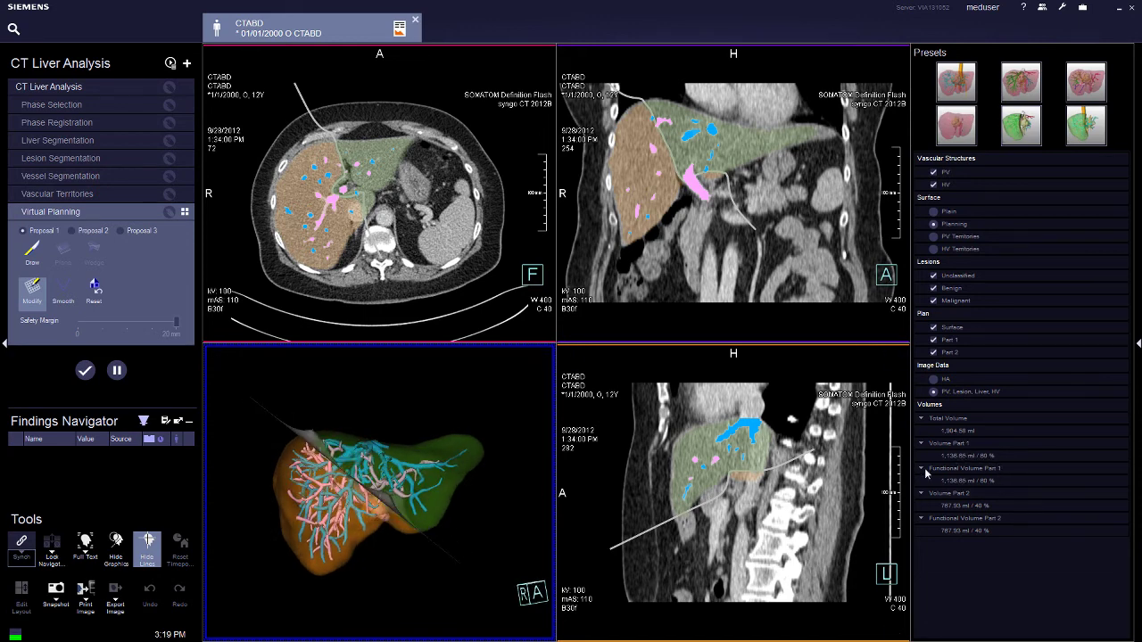
{"action": "scroll", "coordinate": [401, 214], "scroll_direction": "down", "scroll_amount": 8}
{"action": "scroll", "coordinate": [400, 214], "scroll_direction": "up", "scroll_amount": 9}
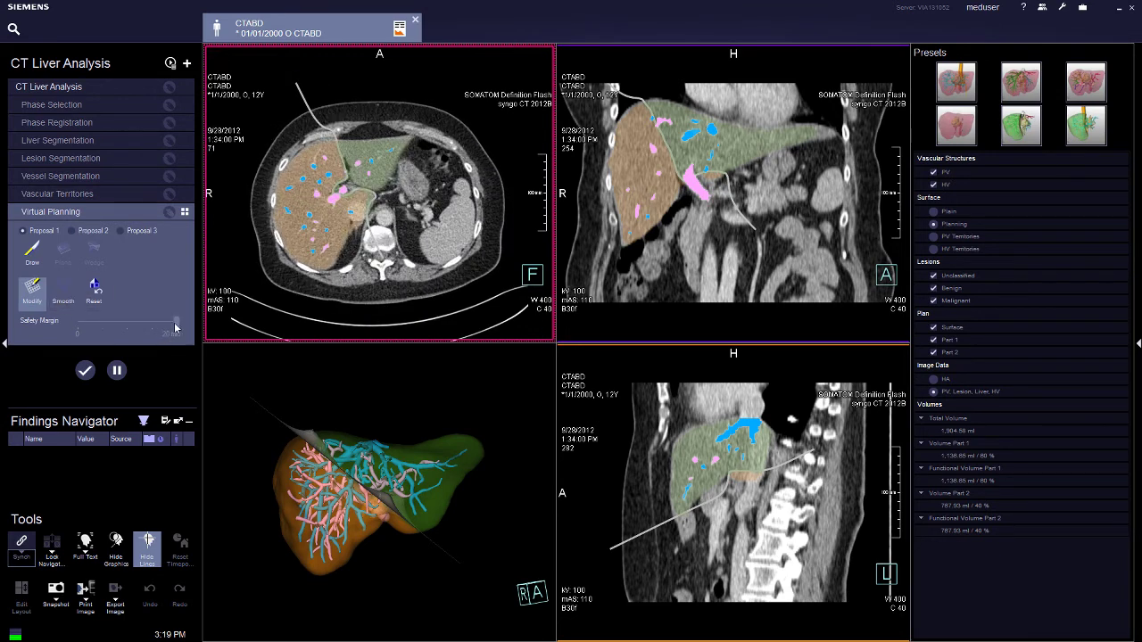
Set the safety margin to about 10 mm and modify the resection plane in the 3D view
{"action": "left_click_drag", "start_coordinate": [175, 328], "coordinate": [136, 336]}
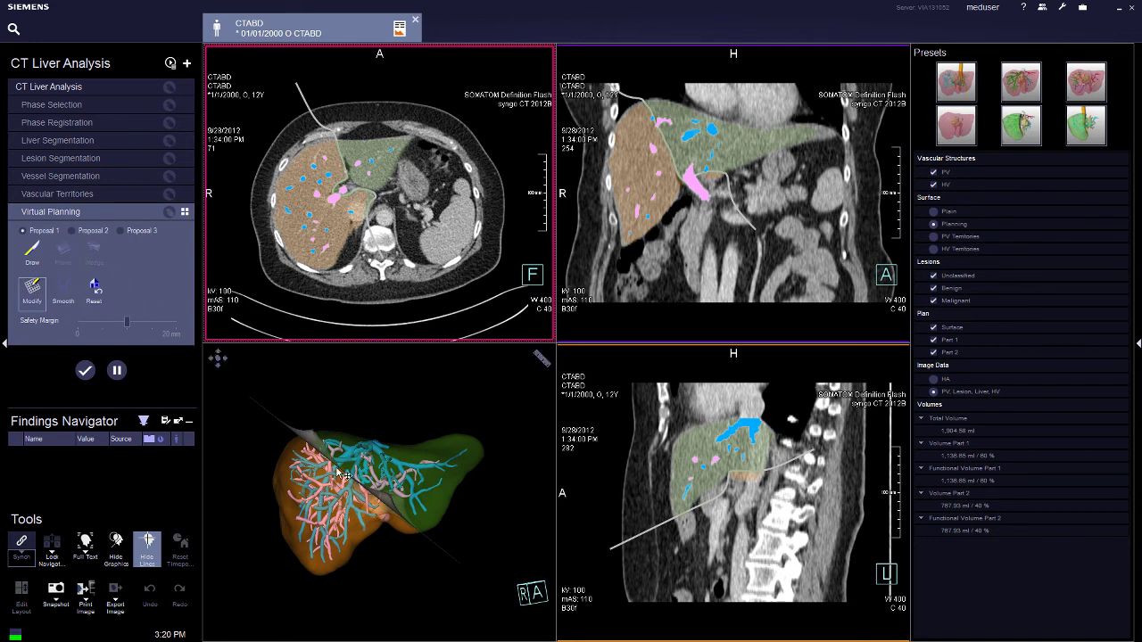
{"action": "left_click_drag", "start_coordinate": [339, 467], "coordinate": [385, 453]}
{"action": "left_click", "coordinate": [33, 292]}
View the other planning proposals, return to Proposal 1 to inspect its plan in 3D, and minimize the application
{"action": "left_click", "coordinate": [73, 230]}
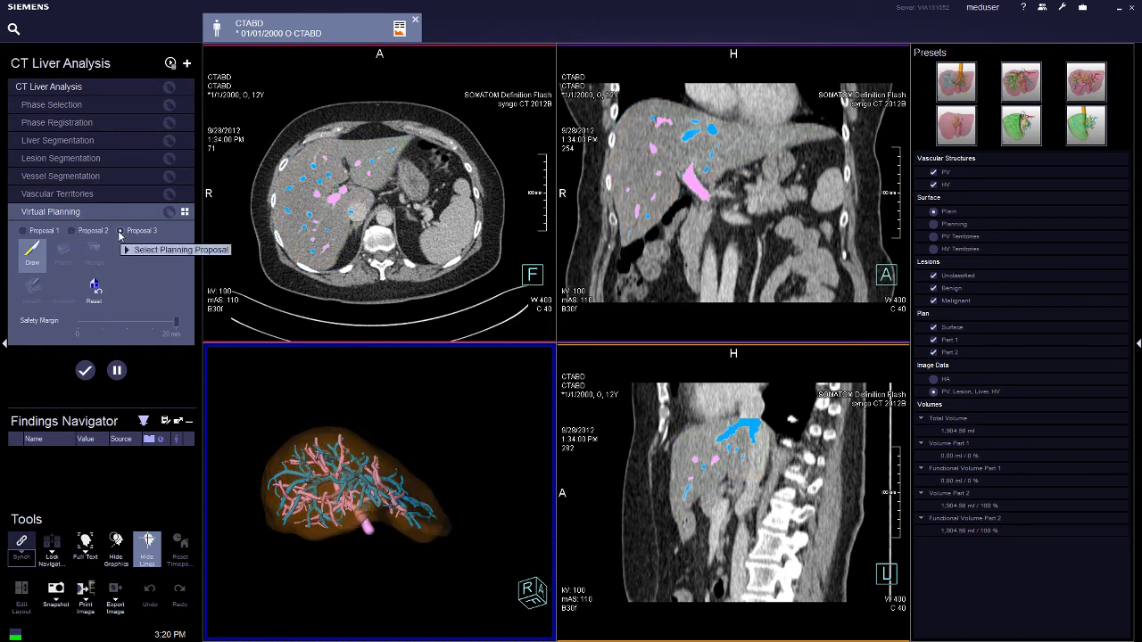
{"action": "left_click", "coordinate": [29, 232]}
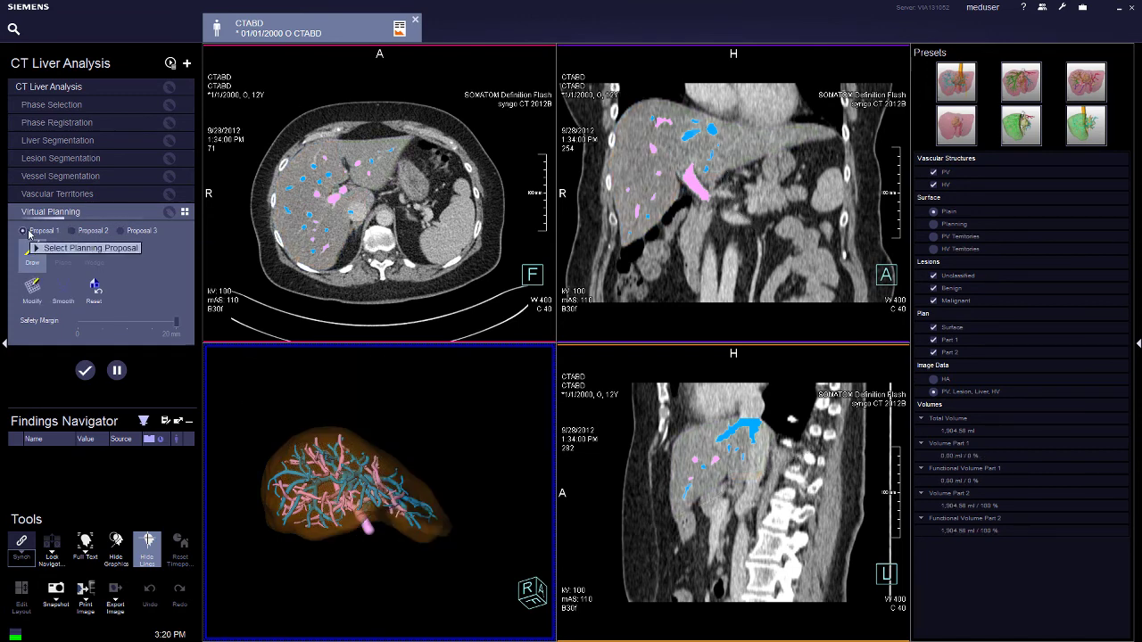
{"action": "left_click_drag", "start_coordinate": [393, 406], "coordinate": [432, 450]}
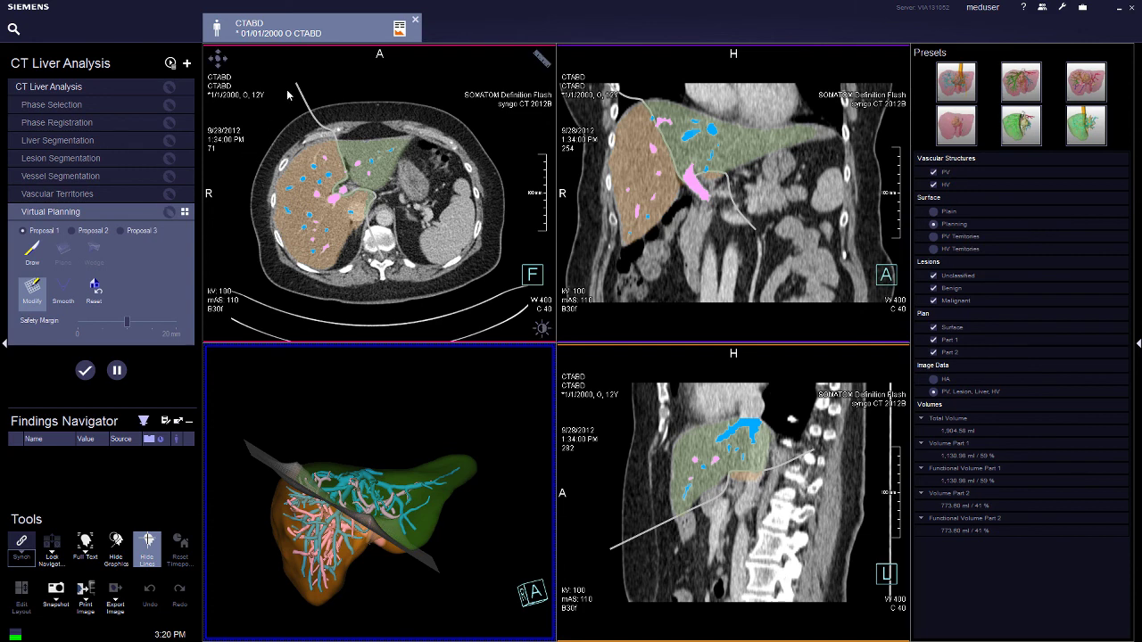
{"action": "left_click", "coordinate": [1121, 11]}
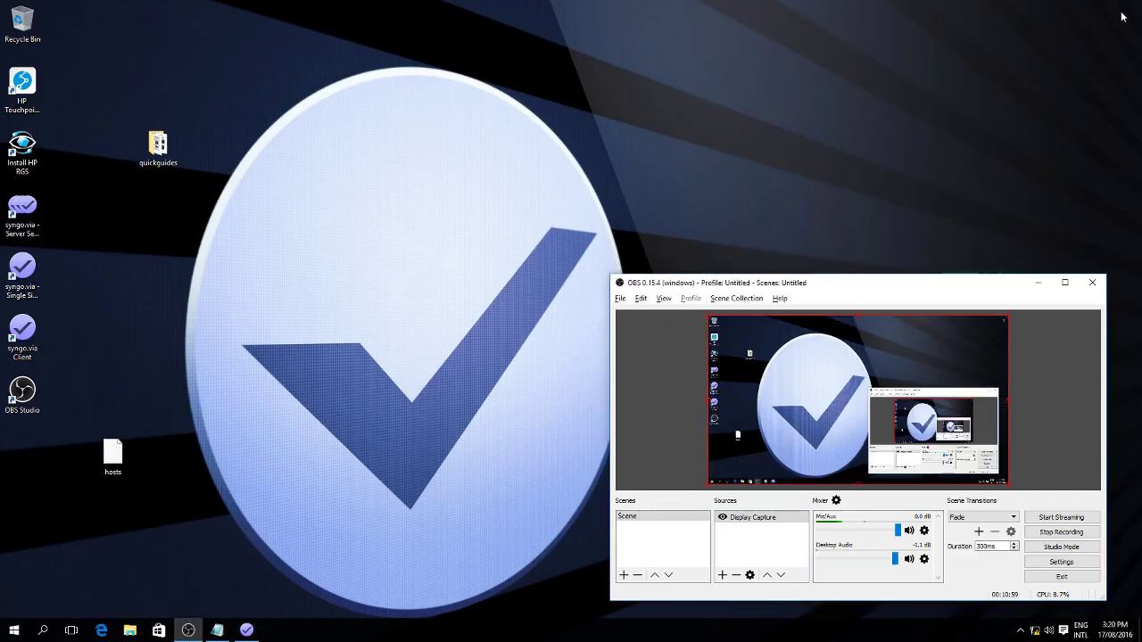